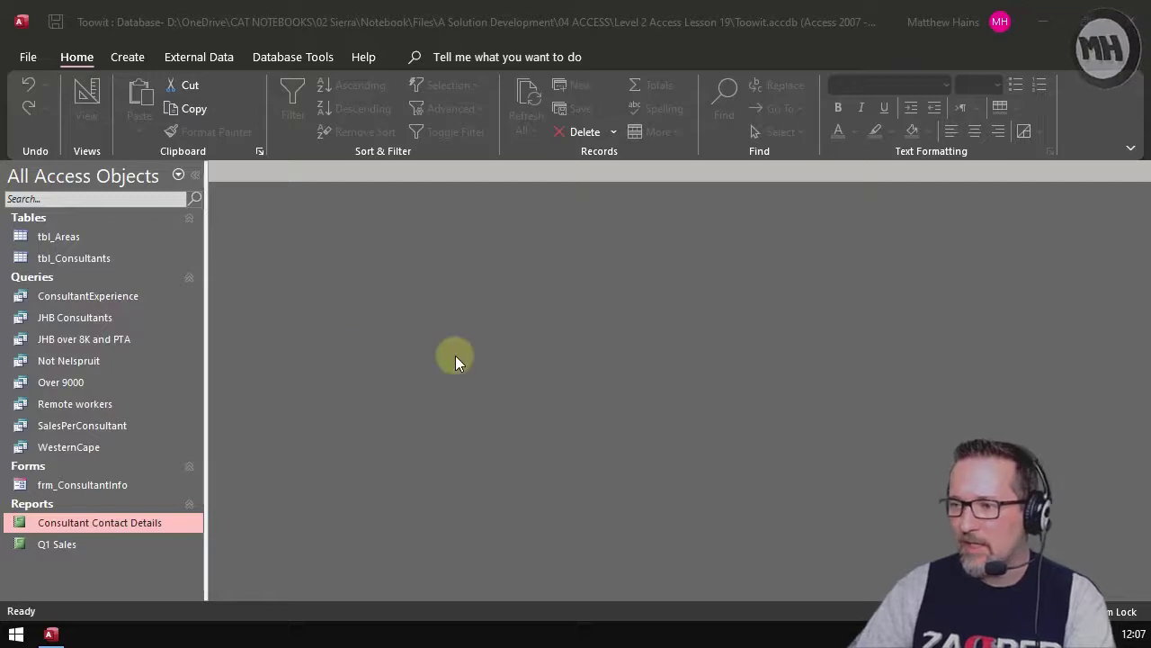
# Step: Open the Consultant Contact Details report from the Reports list in Report View
pyautogui.doubleClick(90, 526)
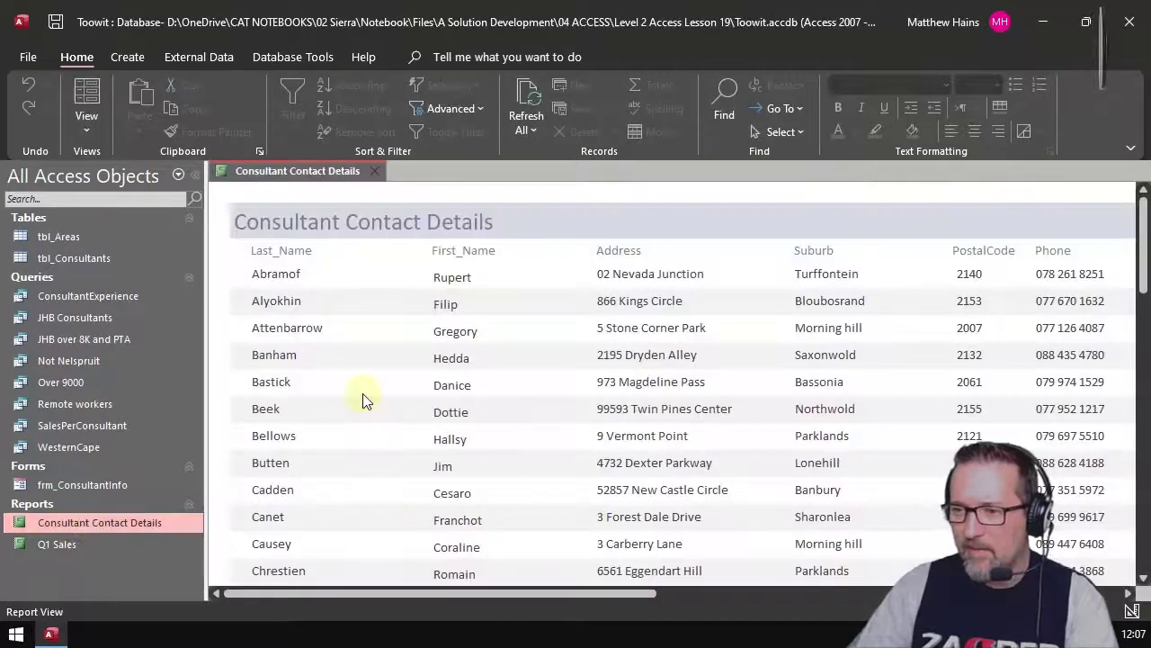
# Step: Collapse the navigation pane and scroll across the report's columns
pyautogui.click(195, 174)
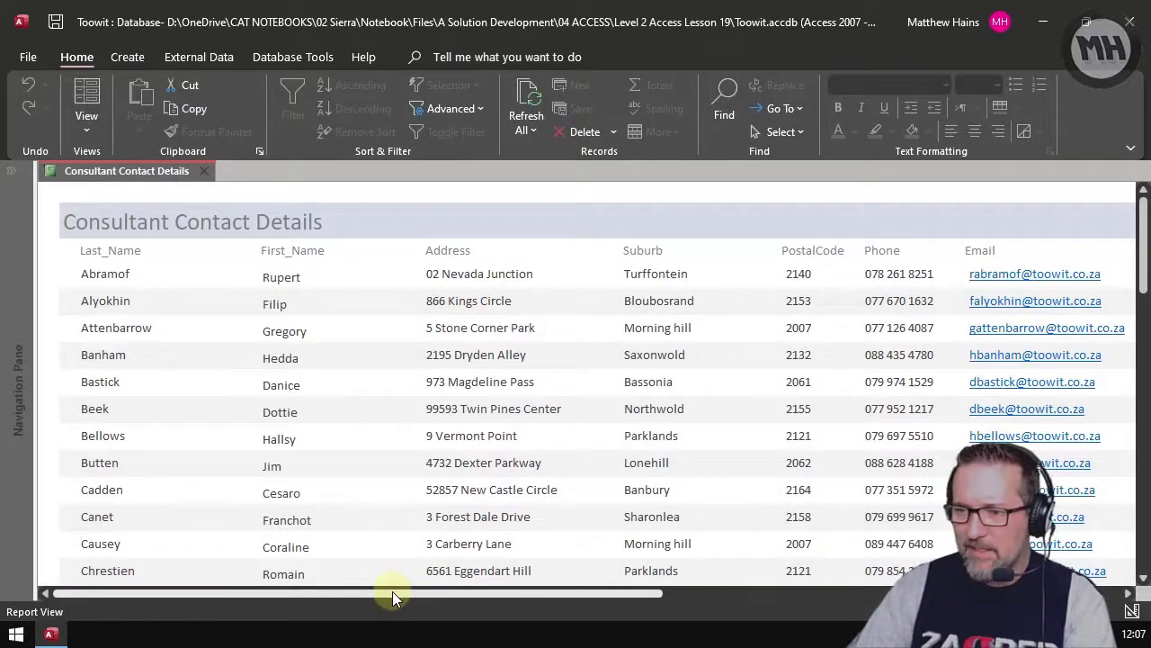
pyautogui.moveTo(392, 591); pyautogui.dragTo(368, 589)
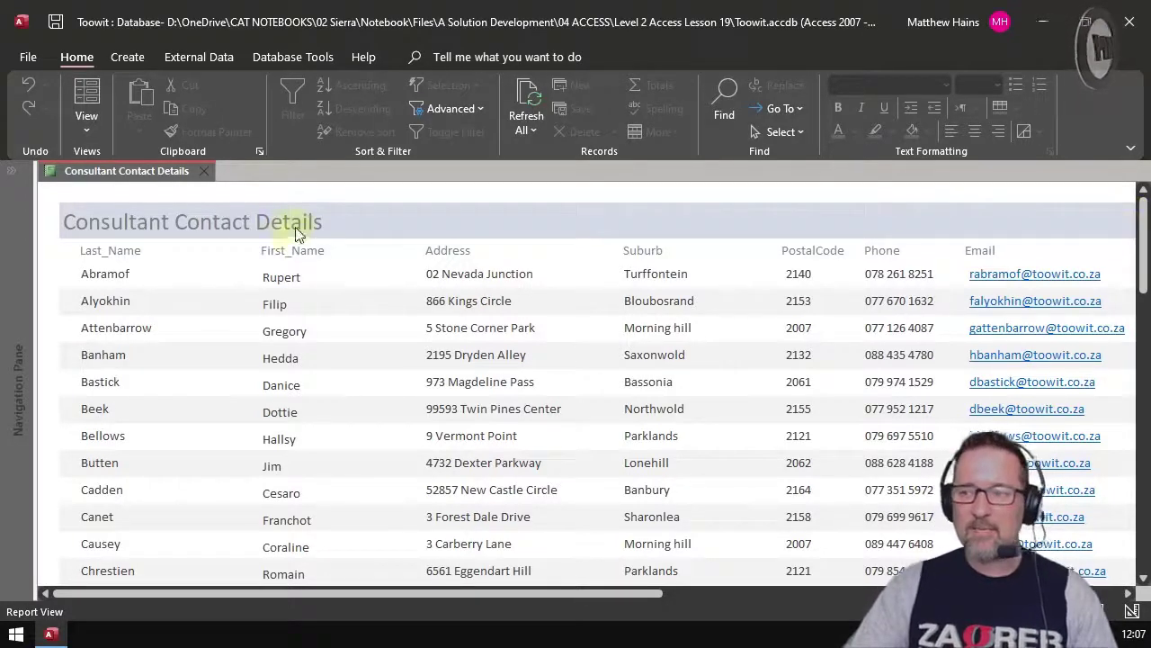
# Step: Switch the Consultant Contact Details report to Print Preview
pyautogui.click(95, 134)
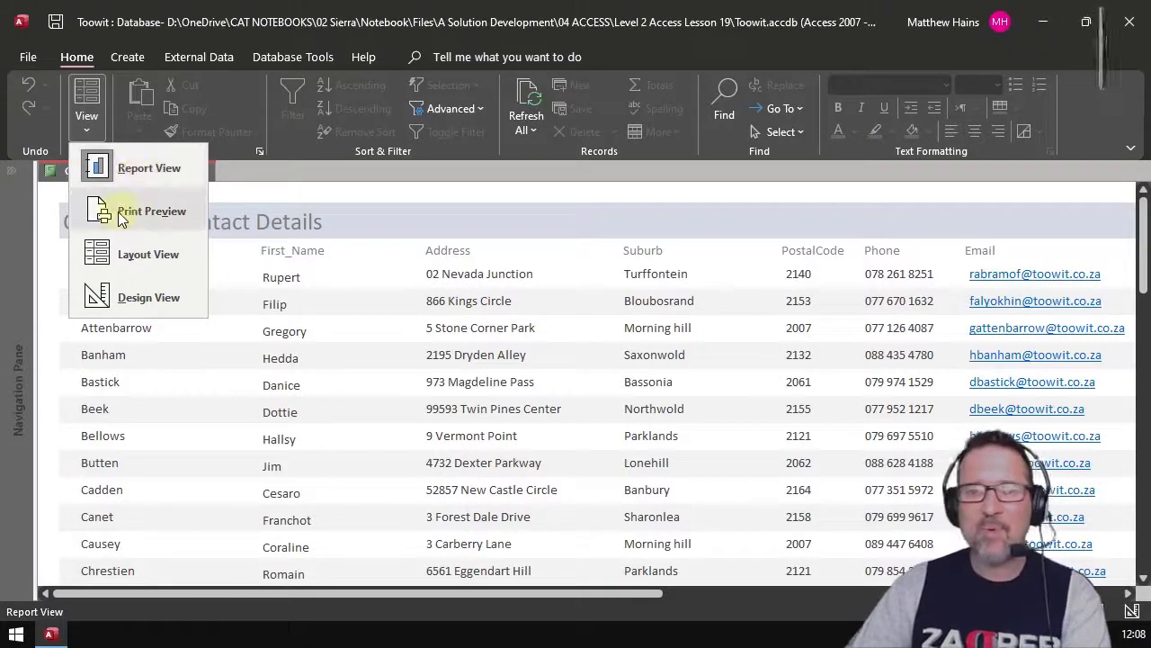
pyautogui.click(141, 212)
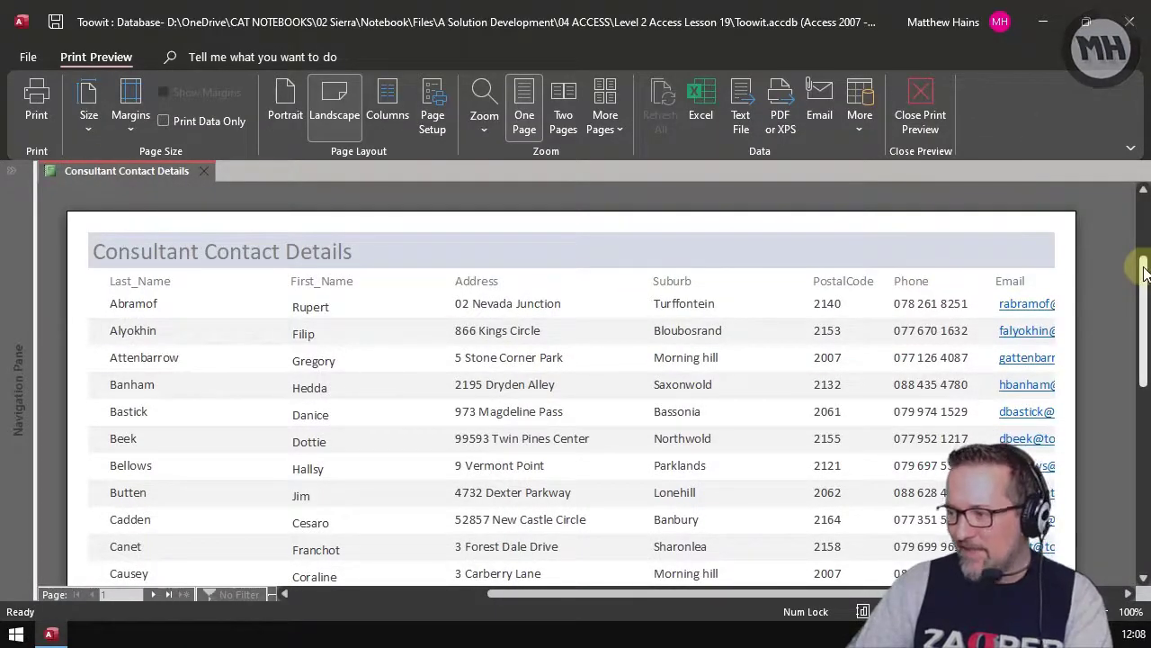
# Step: Preview the report as Two Pages, then Four Pages, then back to One Page
pyautogui.moveTo(1143, 270)
pyautogui.mouseDown()
pyautogui.moveTo(1144, 440)
pyautogui.moveTo(1141, 248)
pyautogui.moveTo(1142, 421)
pyautogui.moveTo(1143, 249)
pyautogui.moveTo(1141, 276)
pyautogui.mouseUp()
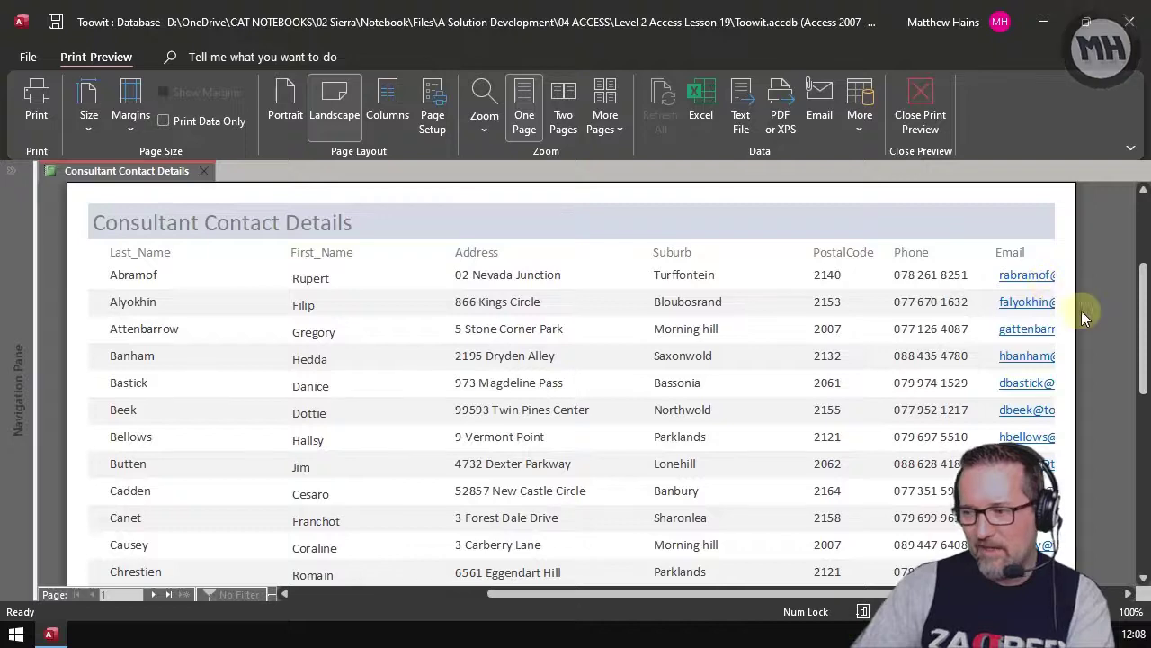
pyautogui.scroll(-2, 1082, 327)
pyautogui.scroll(2, 1082, 328)
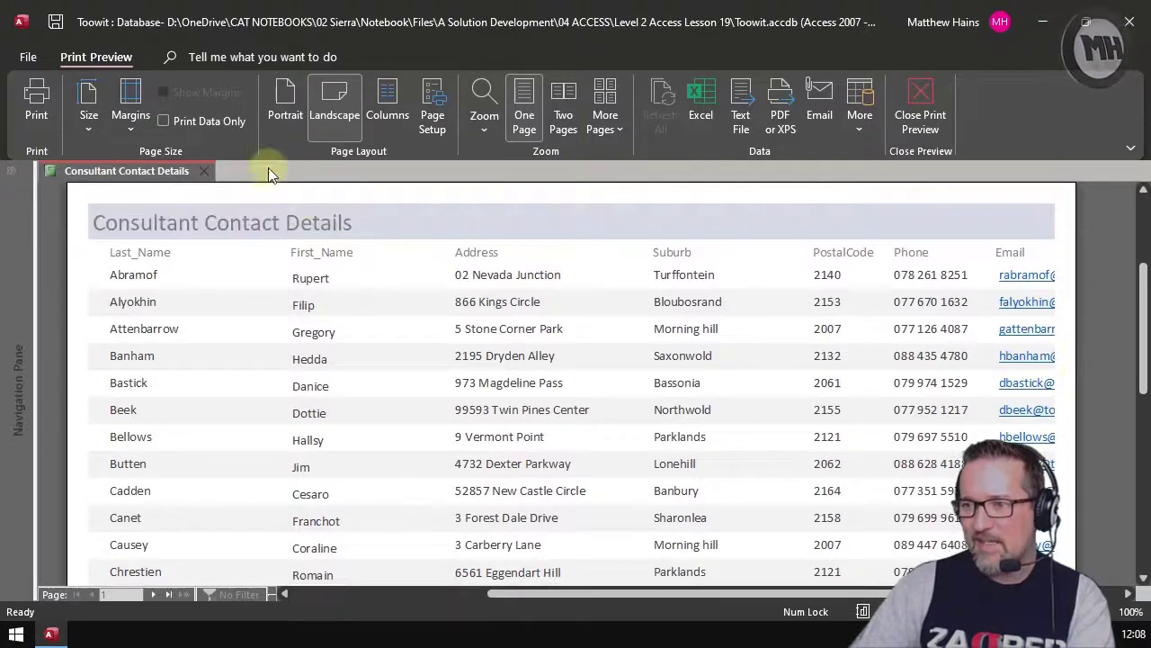
pyautogui.click(563, 132)
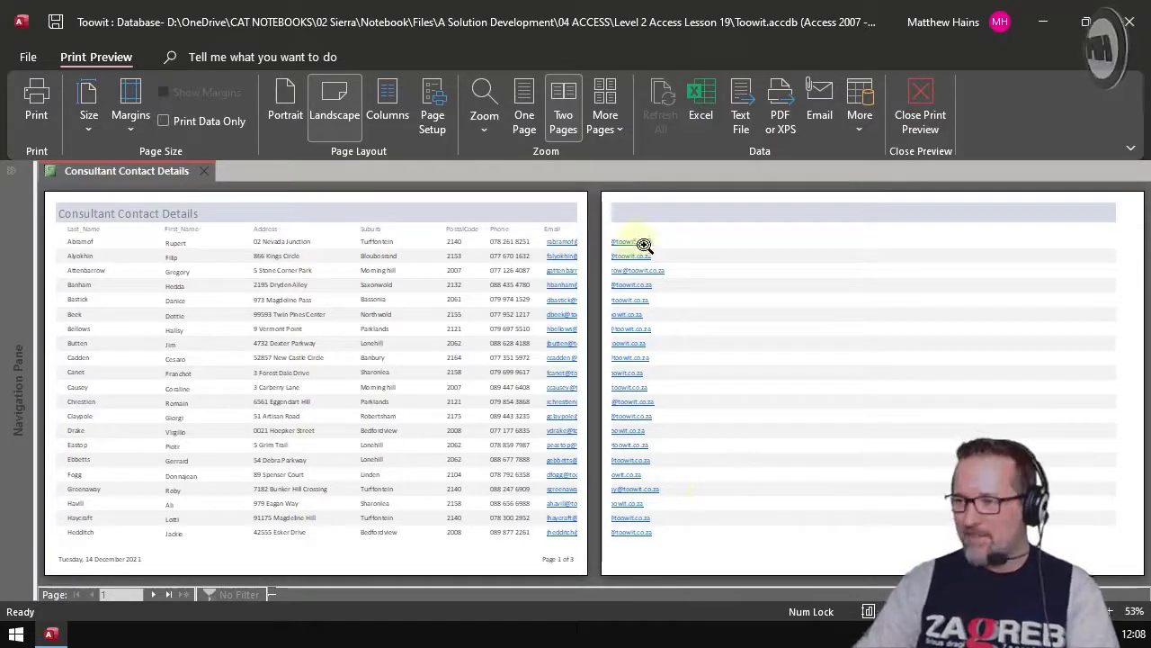
pyautogui.click(607, 124)
pyautogui.click(641, 164)
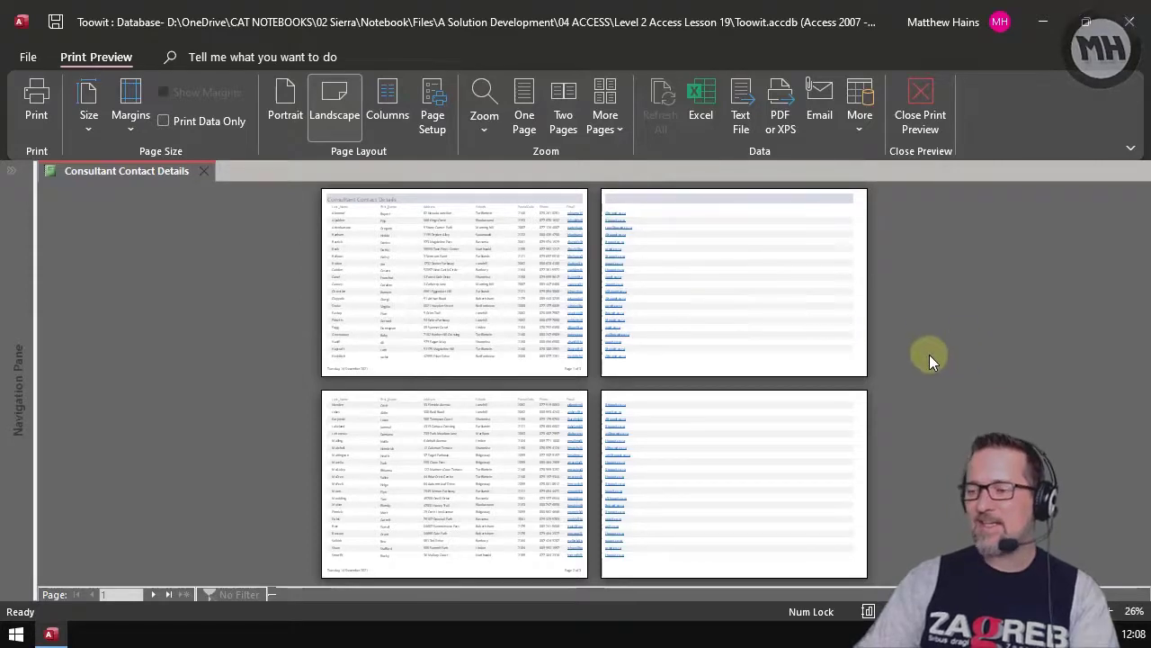
pyautogui.click(611, 123)
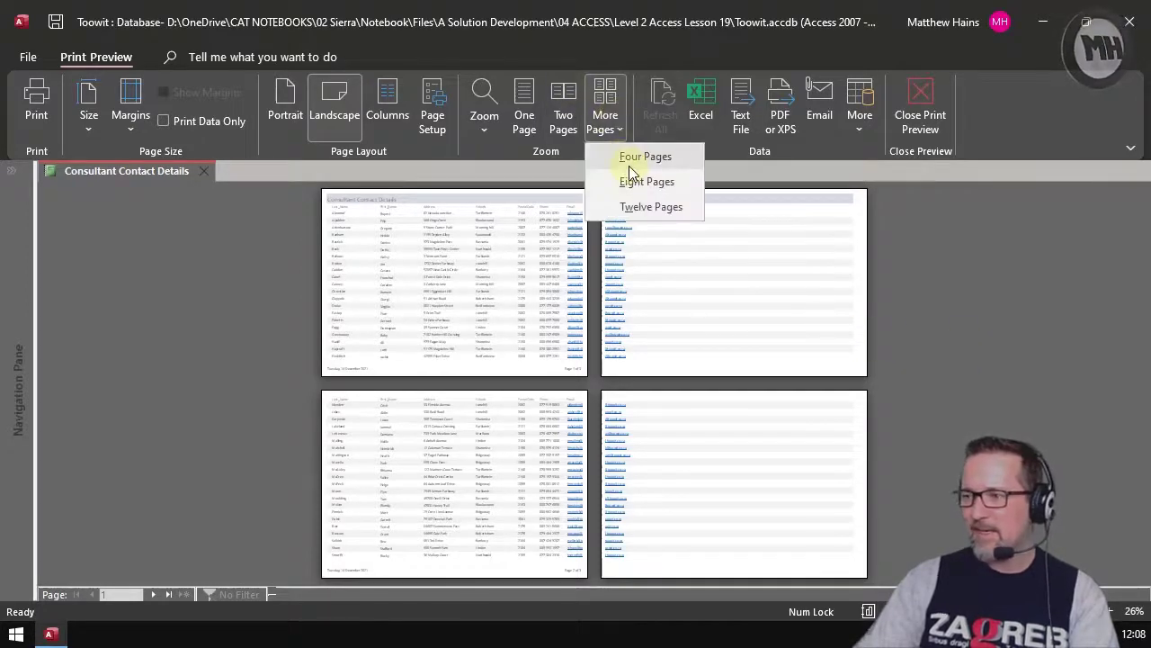
pyautogui.click(527, 122)
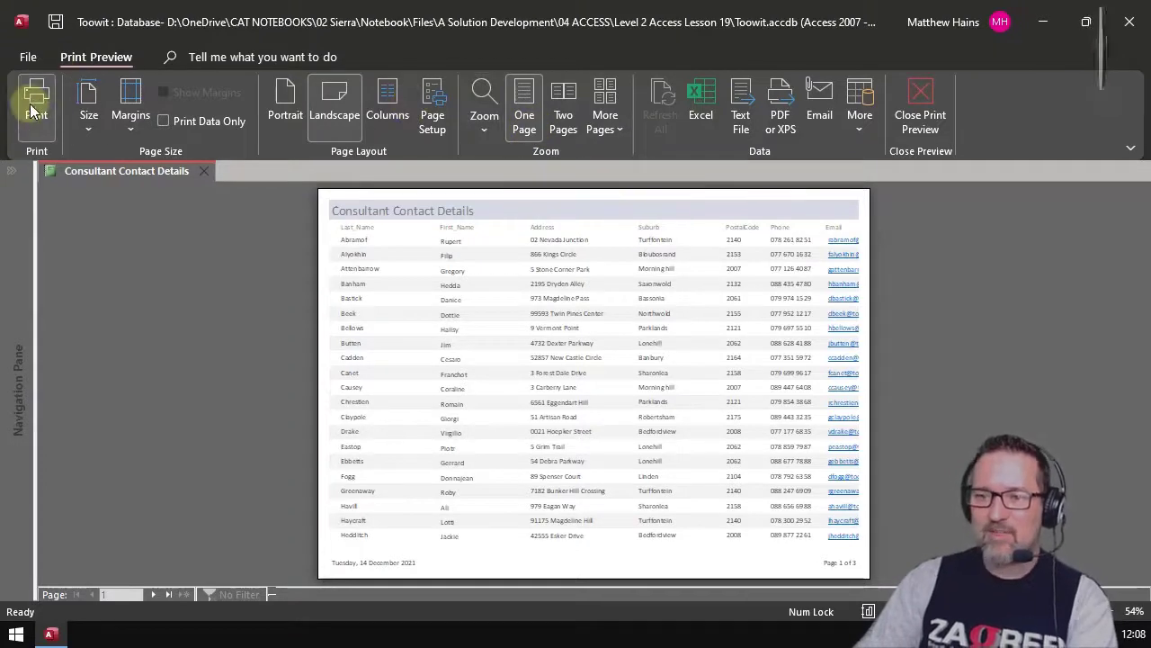
pyautogui.click(88, 126)
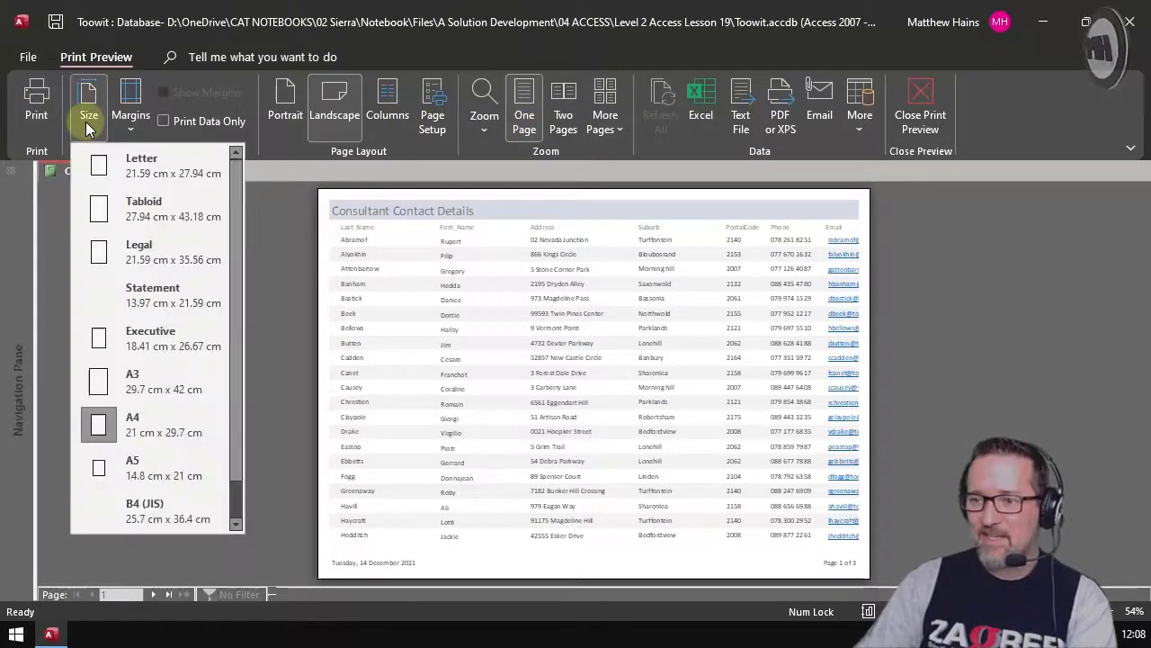
pyautogui.click(131, 108)
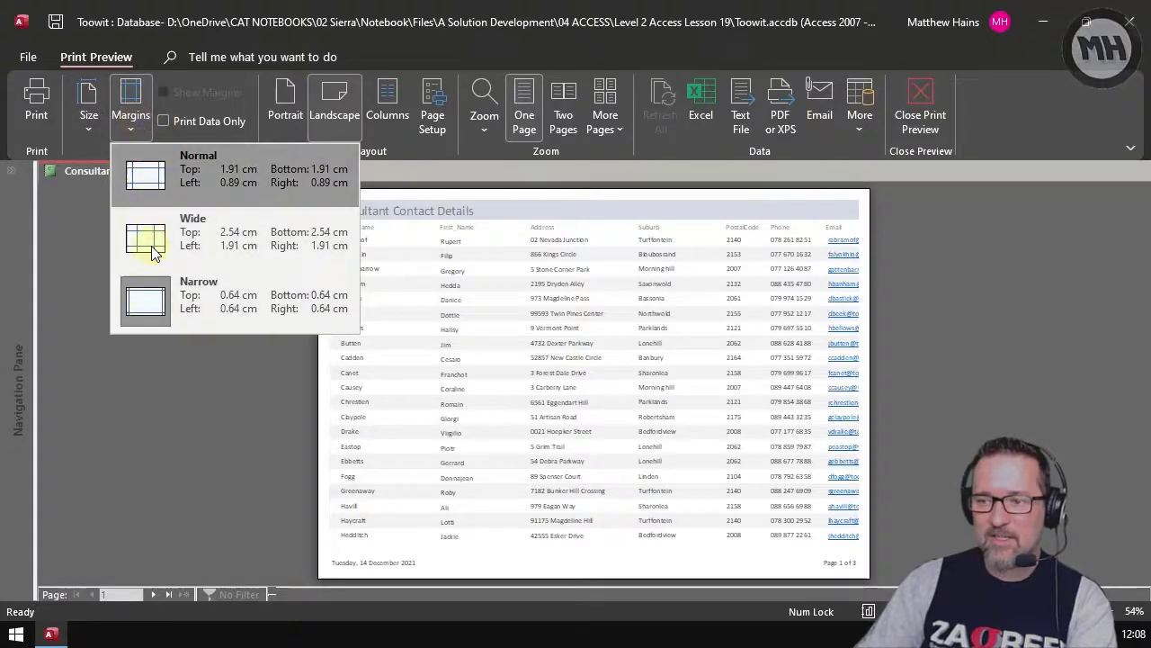
pyautogui.click(225, 304)
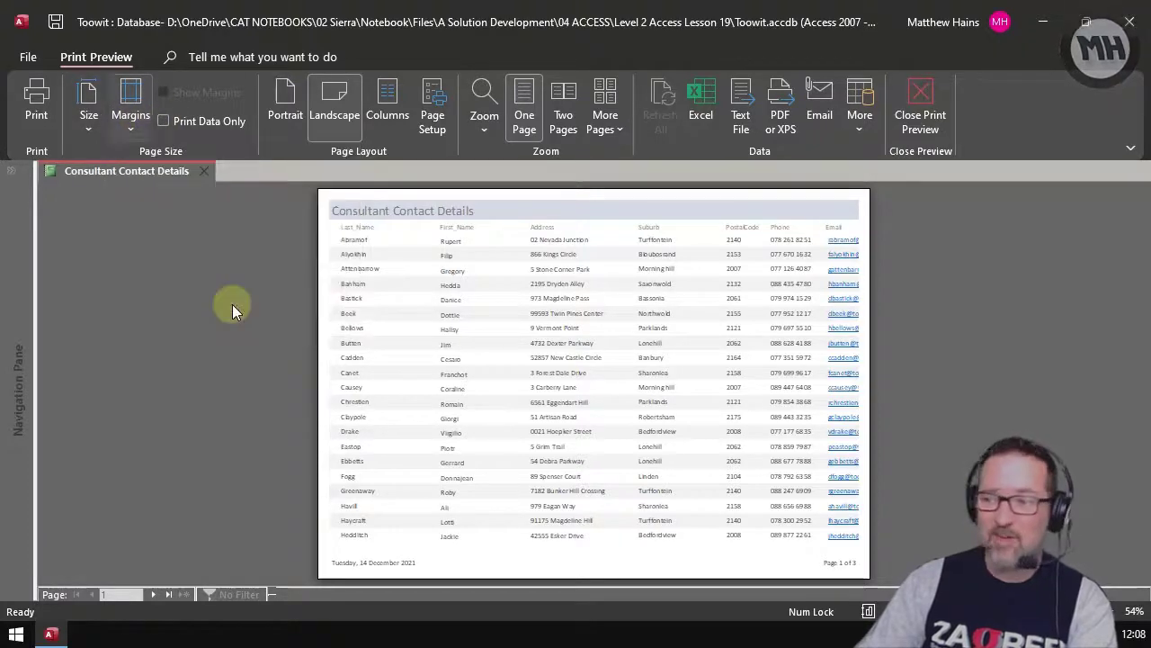
pyautogui.click(206, 132)
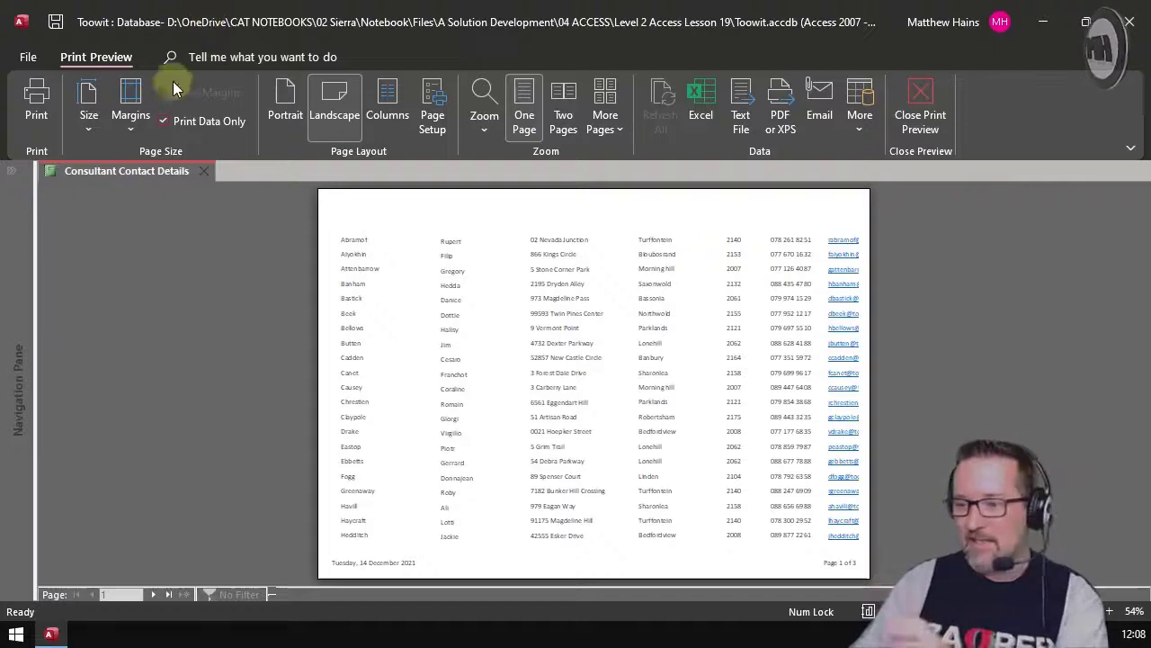
pyautogui.click(184, 129)
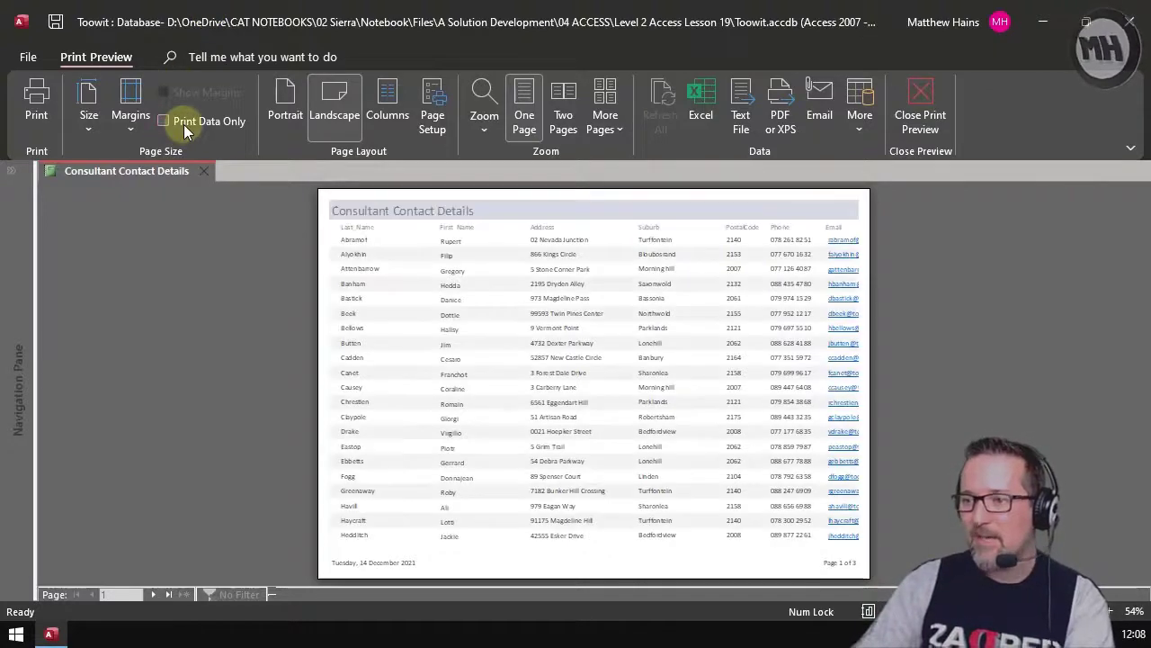
pyautogui.click(286, 112)
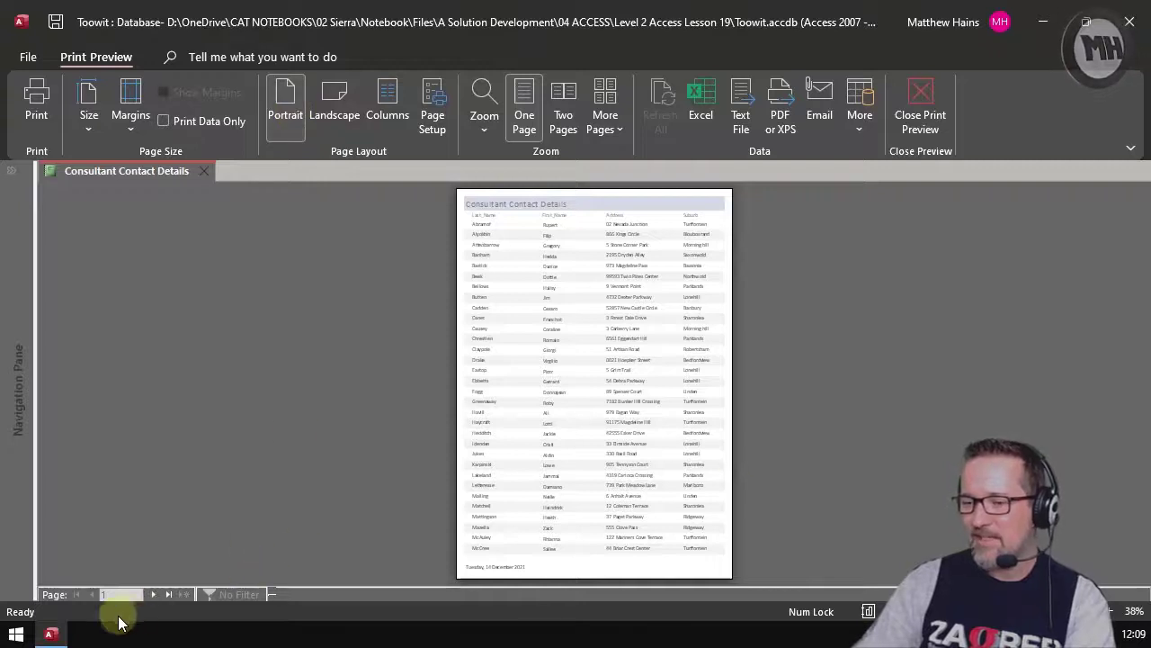
pyautogui.click(153, 595)
pyautogui.click(152, 595)
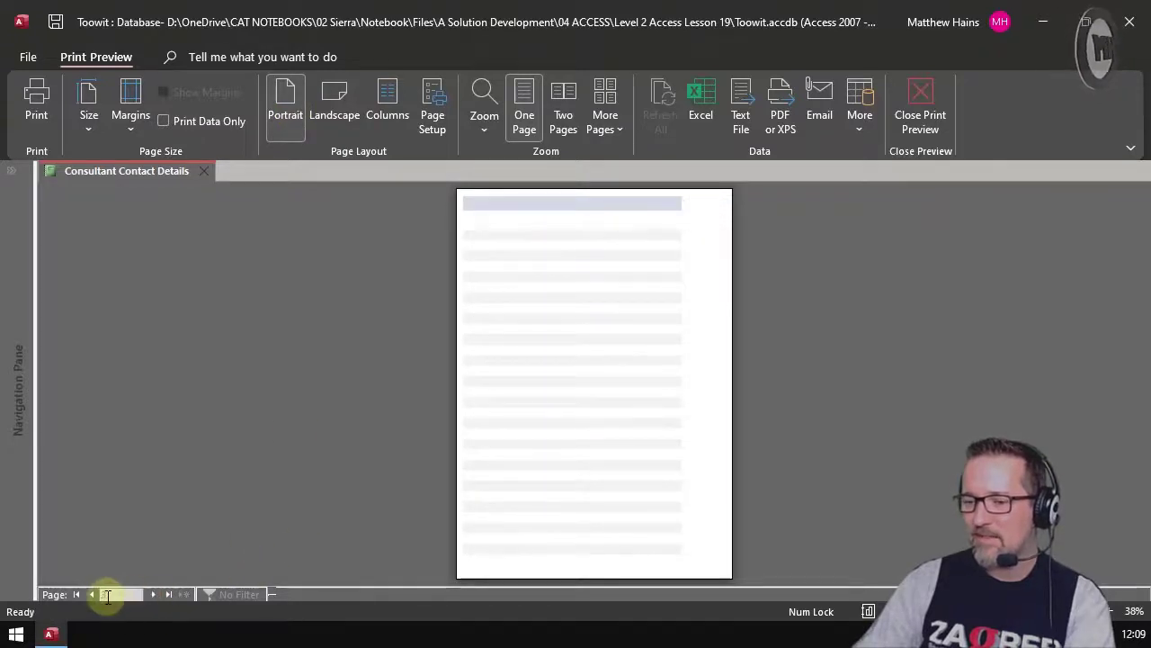
pyautogui.click(95, 596)
pyautogui.click(325, 107)
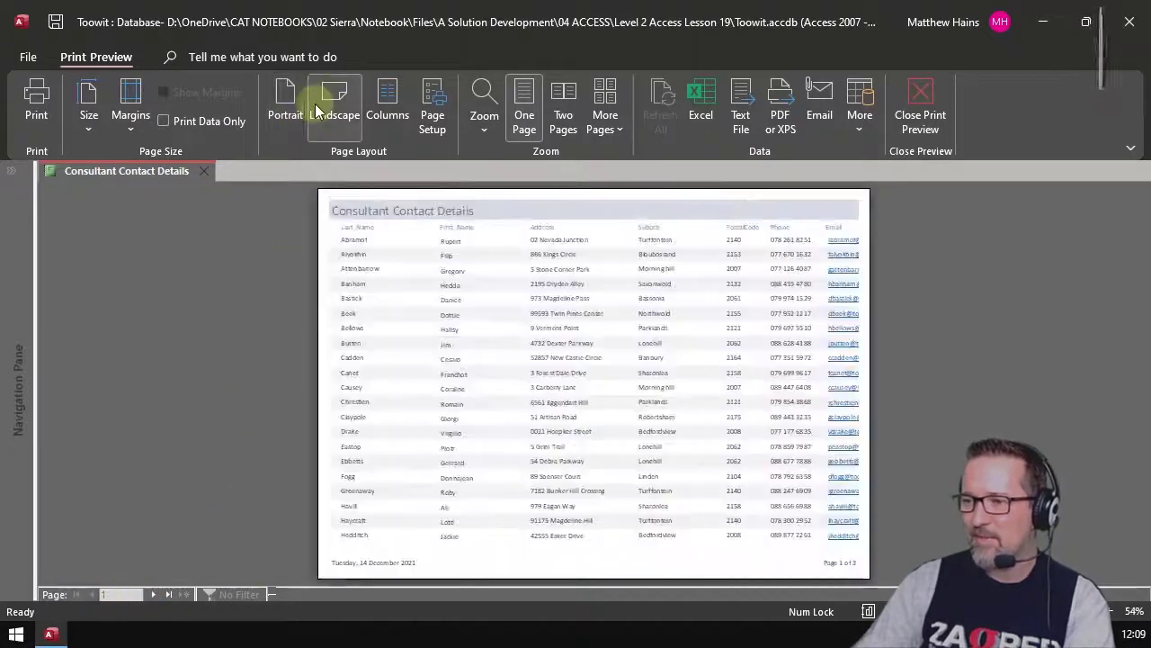
pyautogui.click(392, 124)
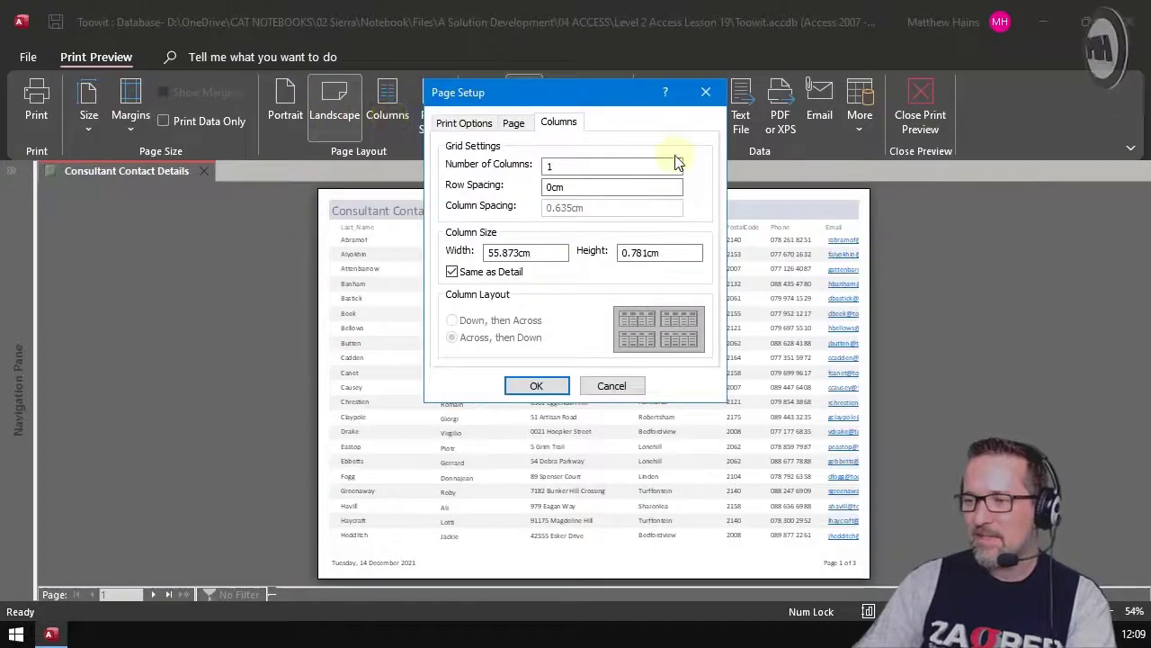
pyautogui.click(581, 185)
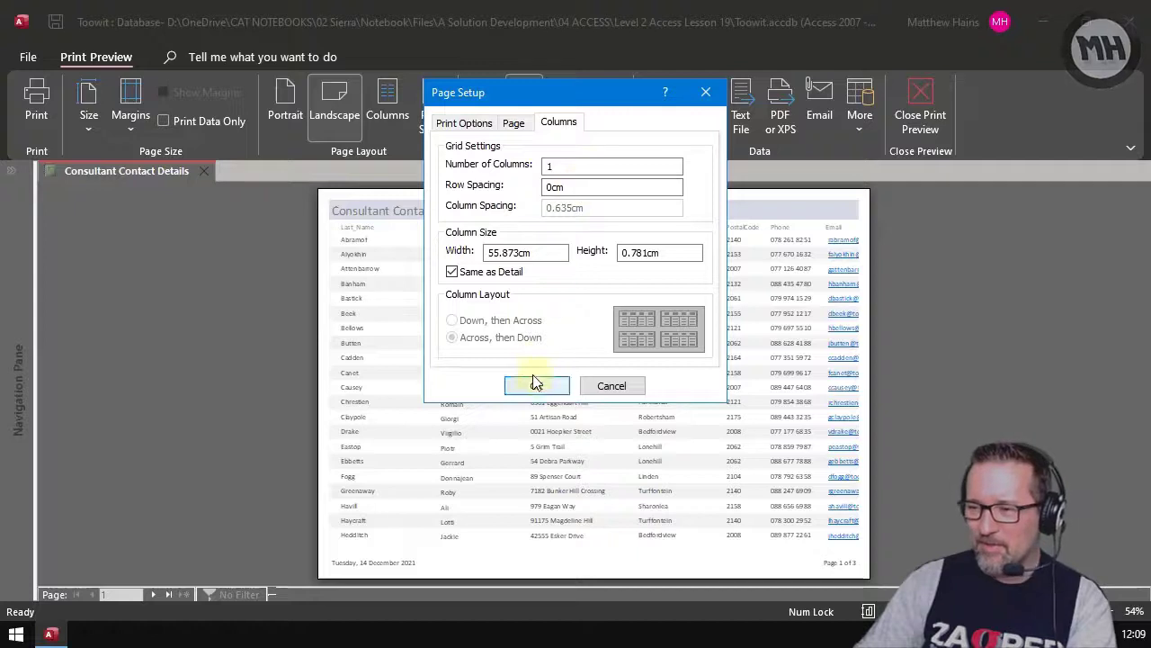
pyautogui.click(611, 386)
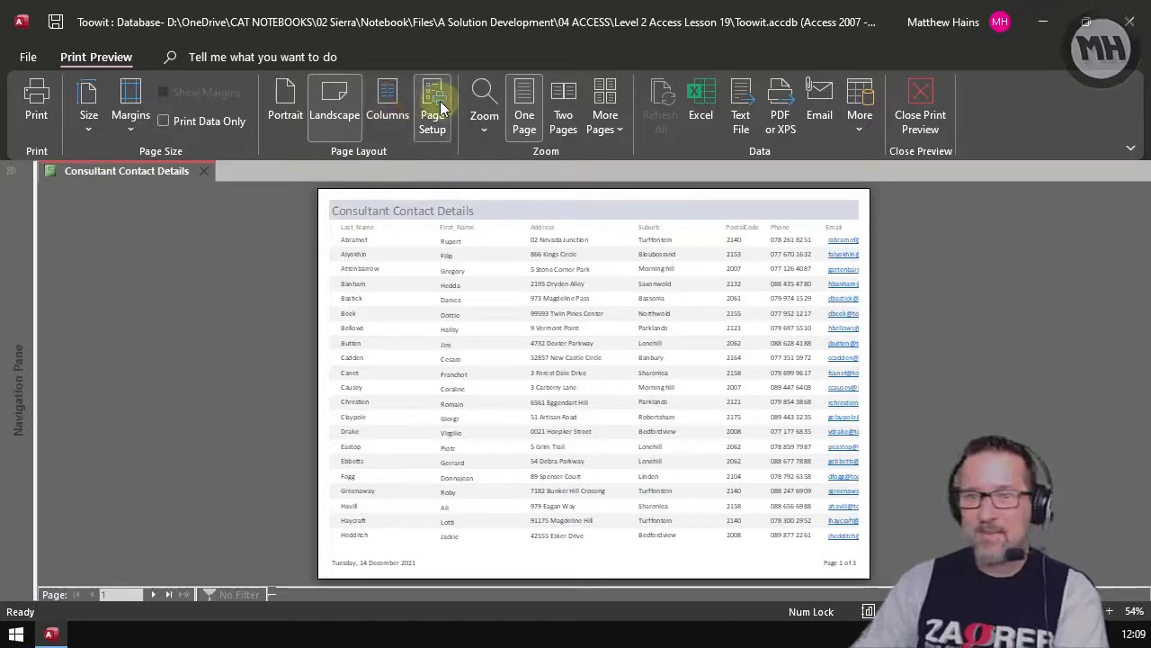
# Step: Zoom the preview to 100% and close Print Preview back to Report View
pyautogui.click(485, 130)
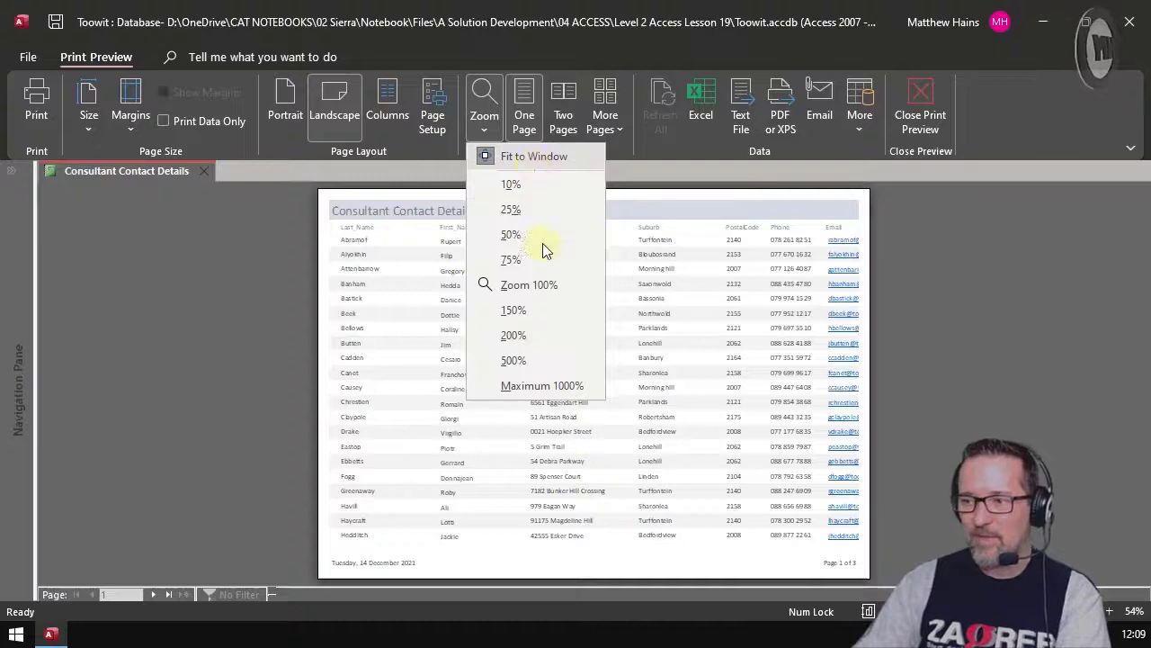
pyautogui.click(547, 284)
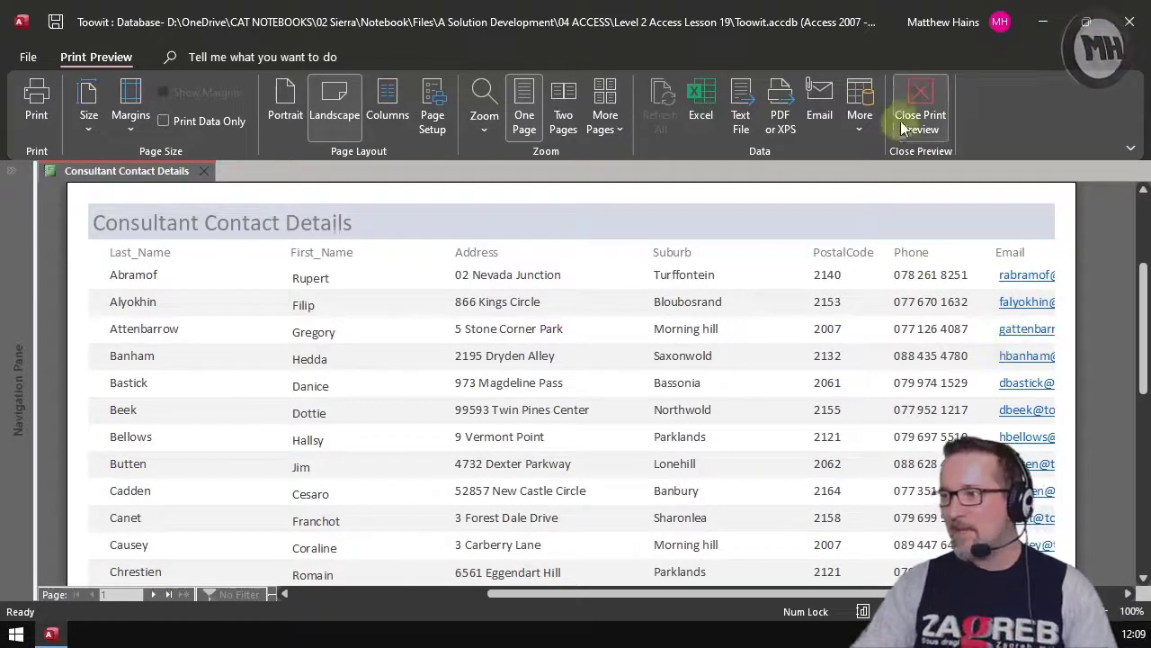
pyautogui.click(936, 109)
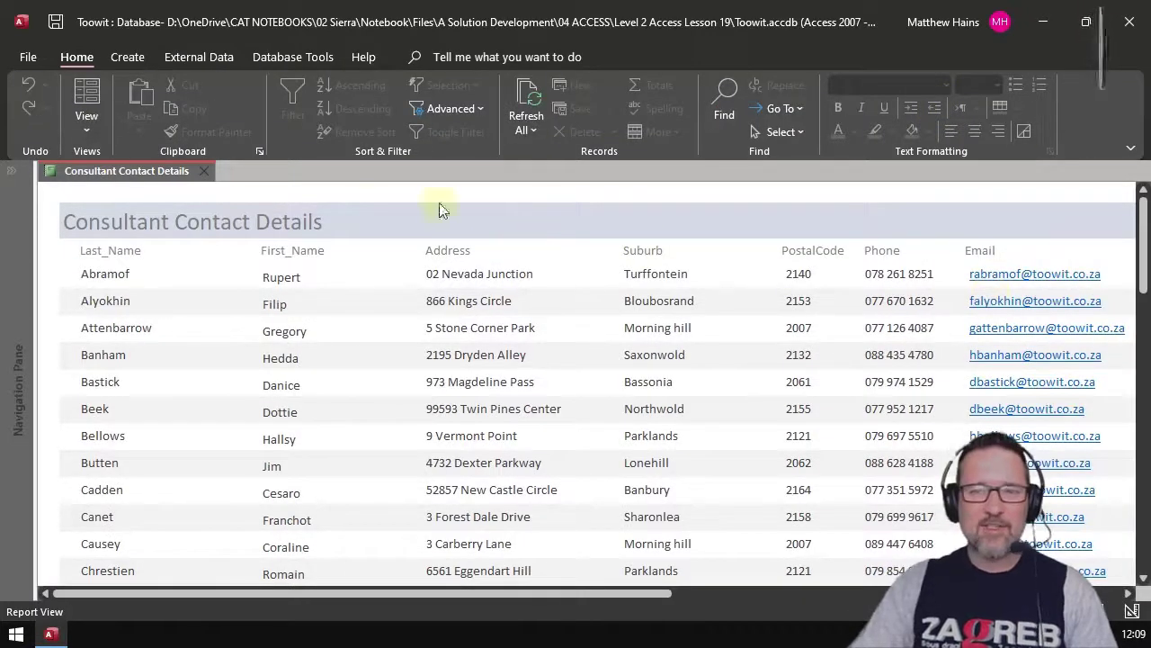
pyautogui.click(99, 132)
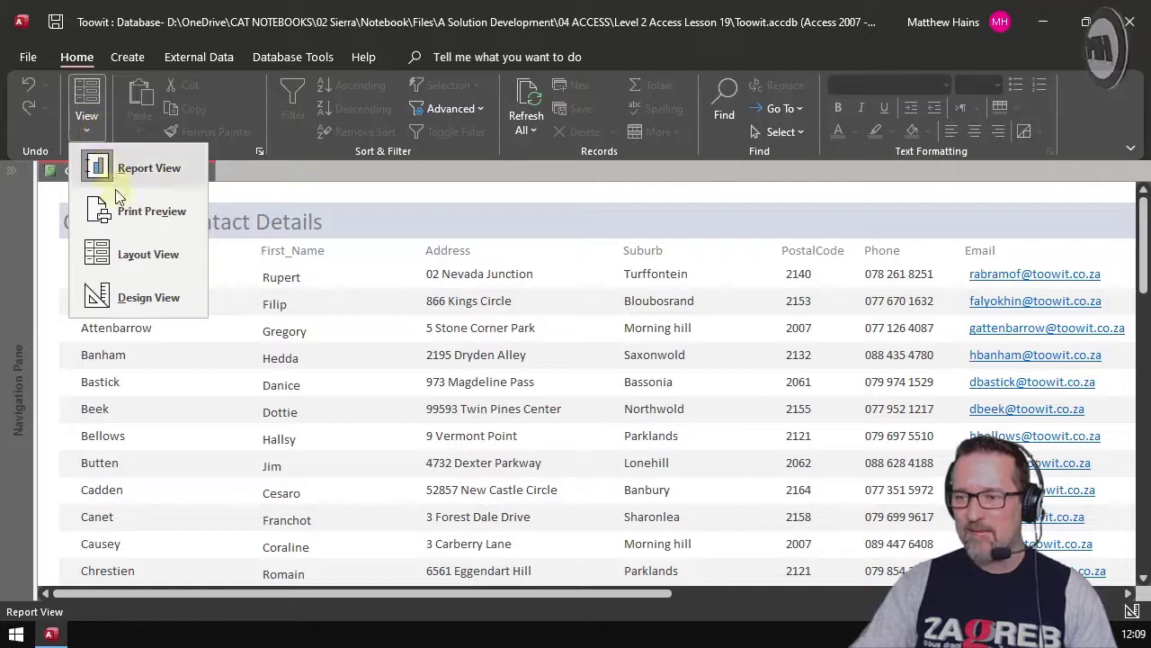
pyautogui.click(153, 255)
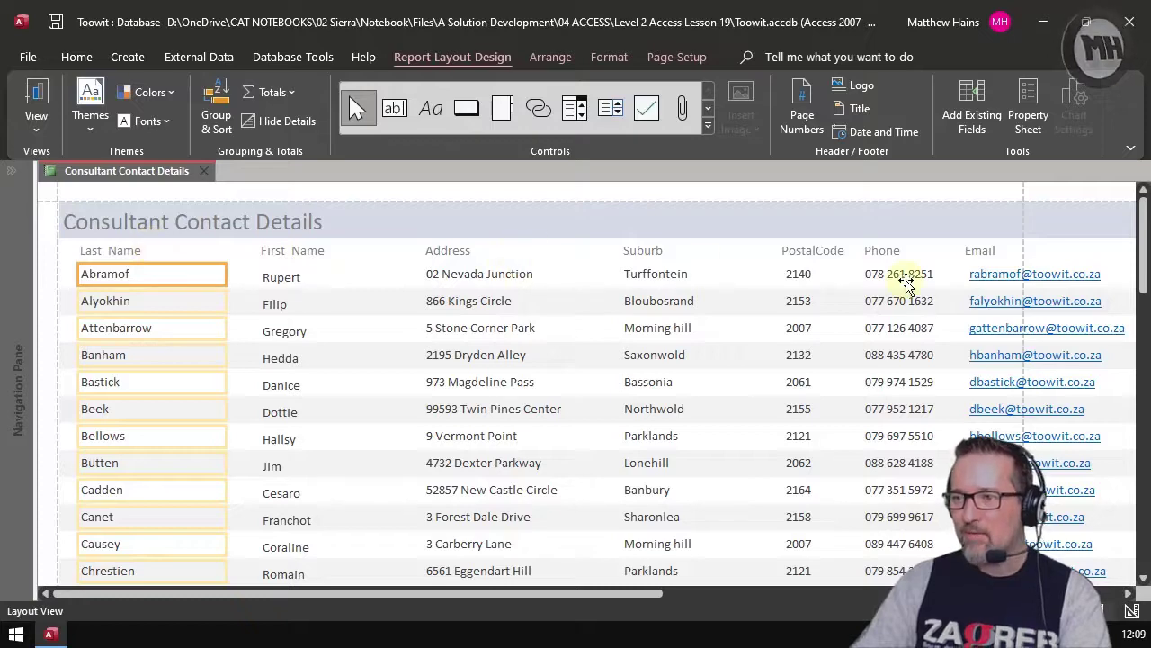
pyautogui.scroll(-3, 746, 432)
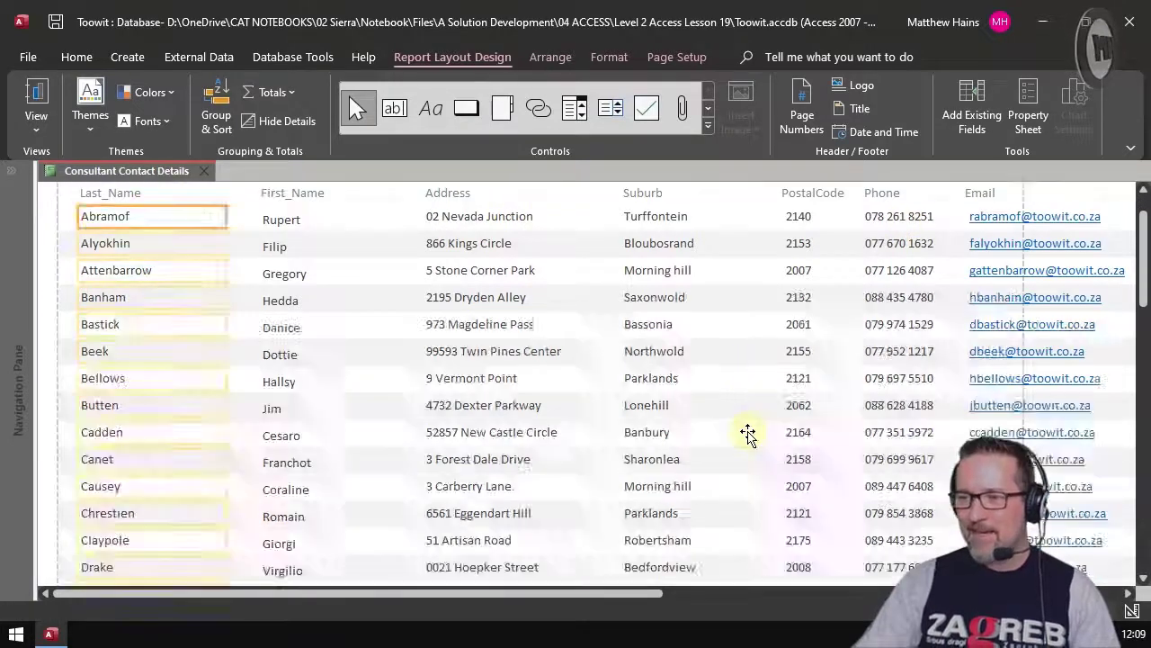
pyautogui.scroll(-4, 747, 433)
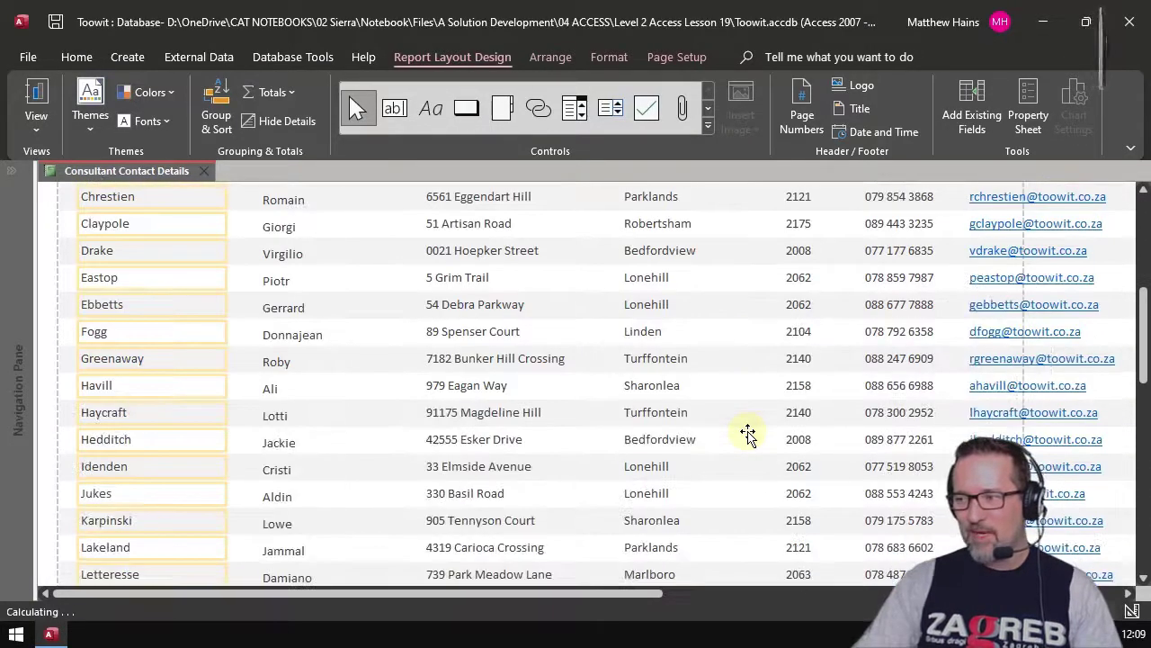
pyautogui.scroll(10, 746, 432)
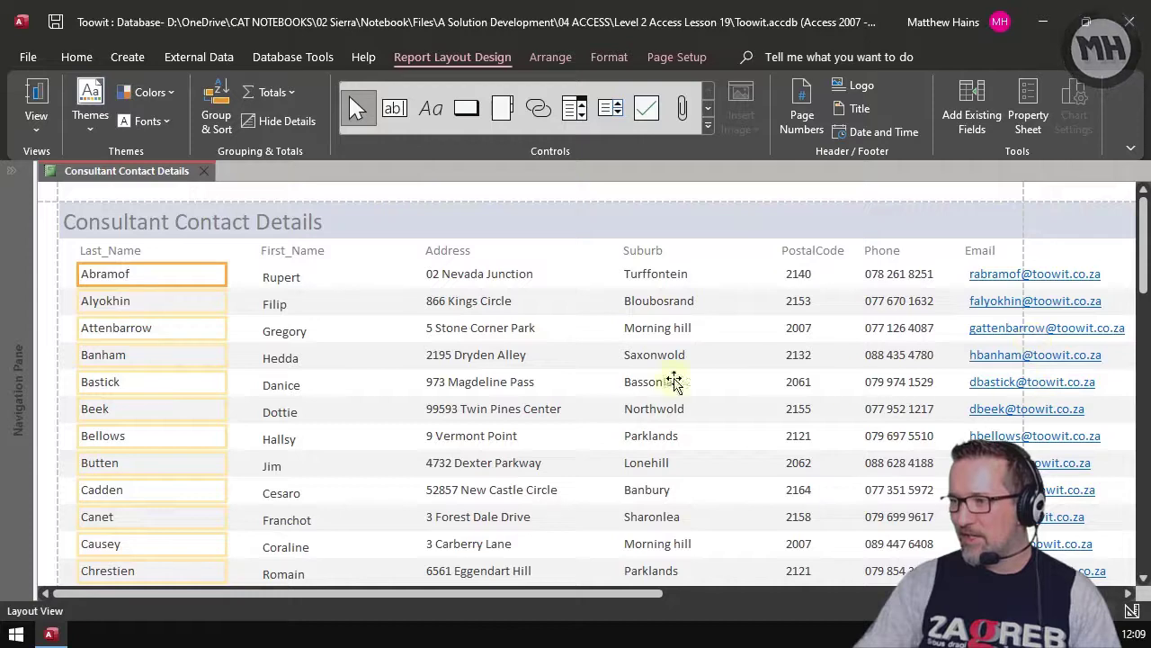
# Step: Select each column heading, Last_Name through Email, to check the layout
pyautogui.click(137, 248)
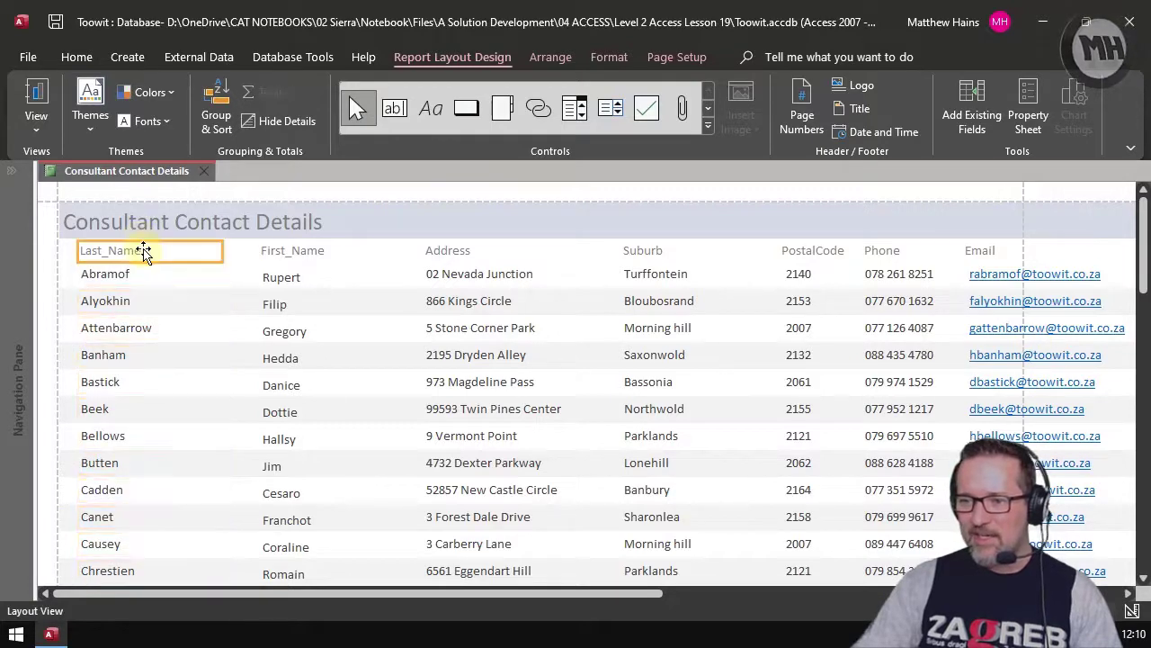
pyautogui.click(304, 252)
pyautogui.click(484, 255)
pyautogui.click(491, 276)
pyautogui.click(663, 255)
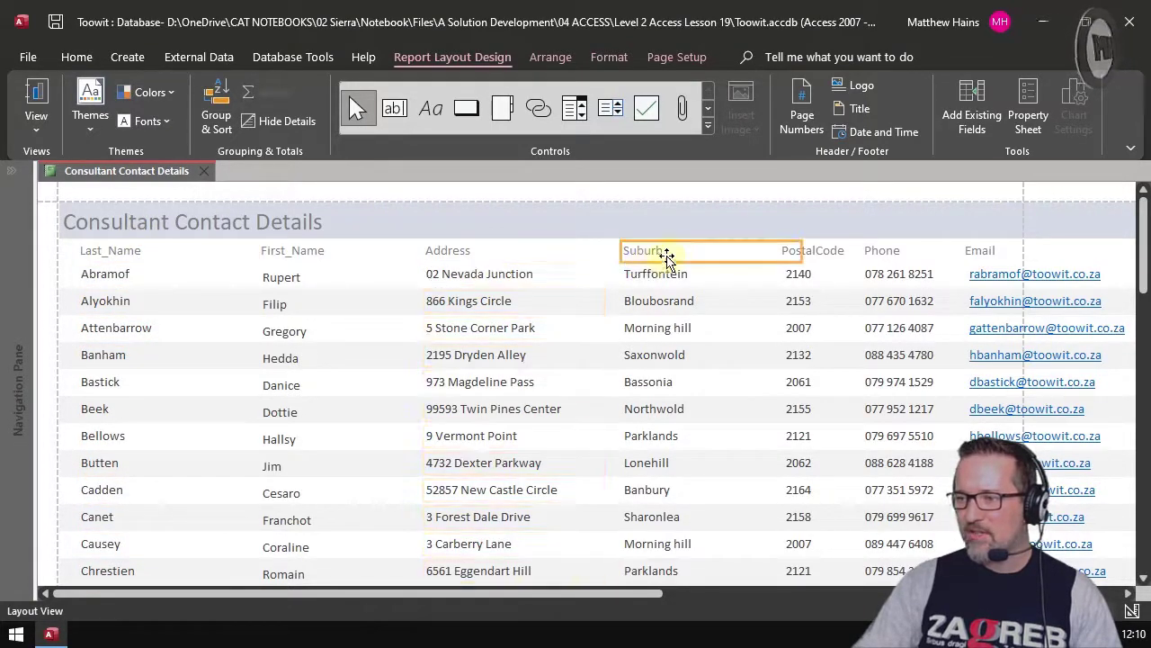
pyautogui.click(830, 254)
pyautogui.click(904, 251)
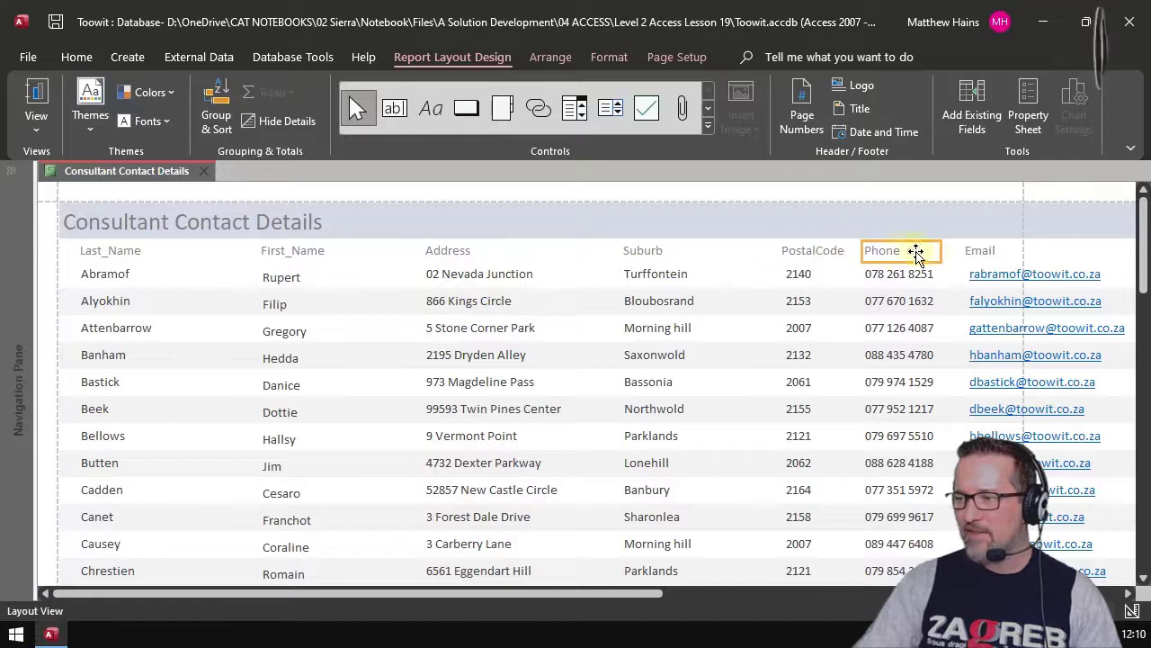
pyautogui.click(977, 251)
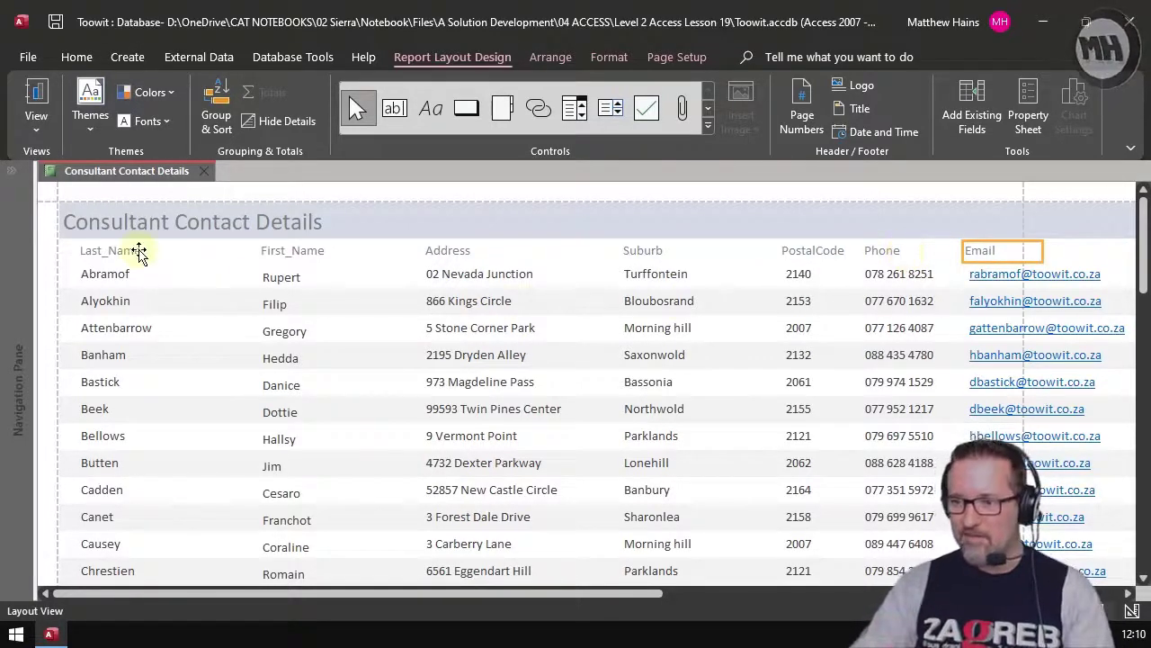
# Step: Narrow the Last_Name column and slightly narrow the First_Name column
pyautogui.click(139, 251)
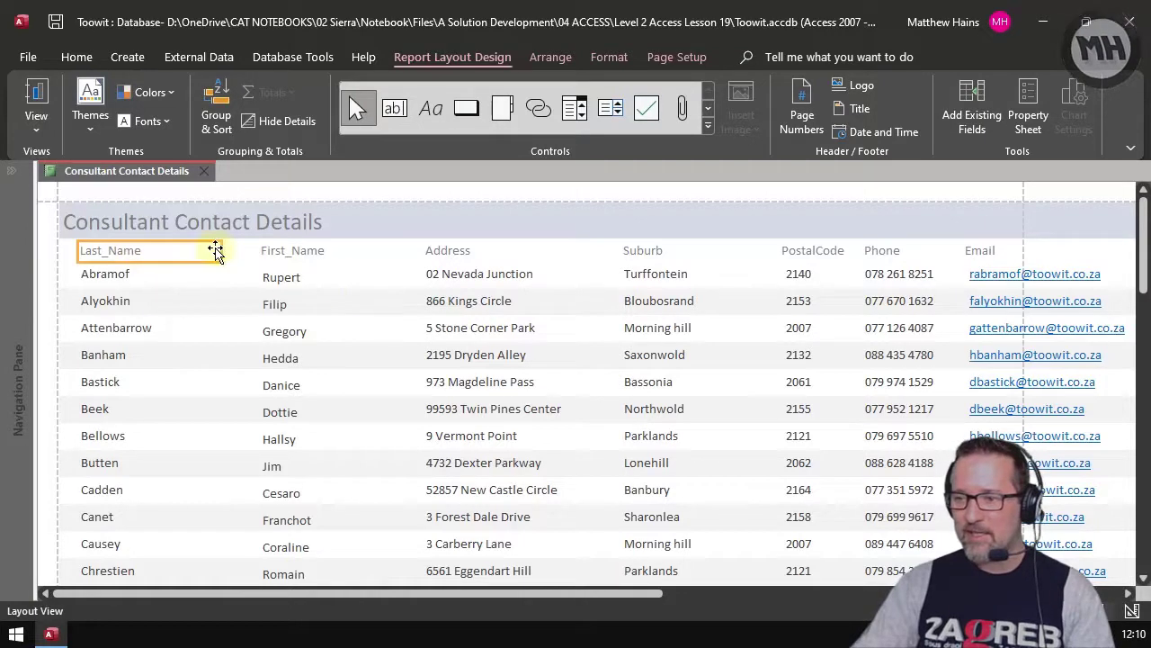
pyautogui.click(134, 329)
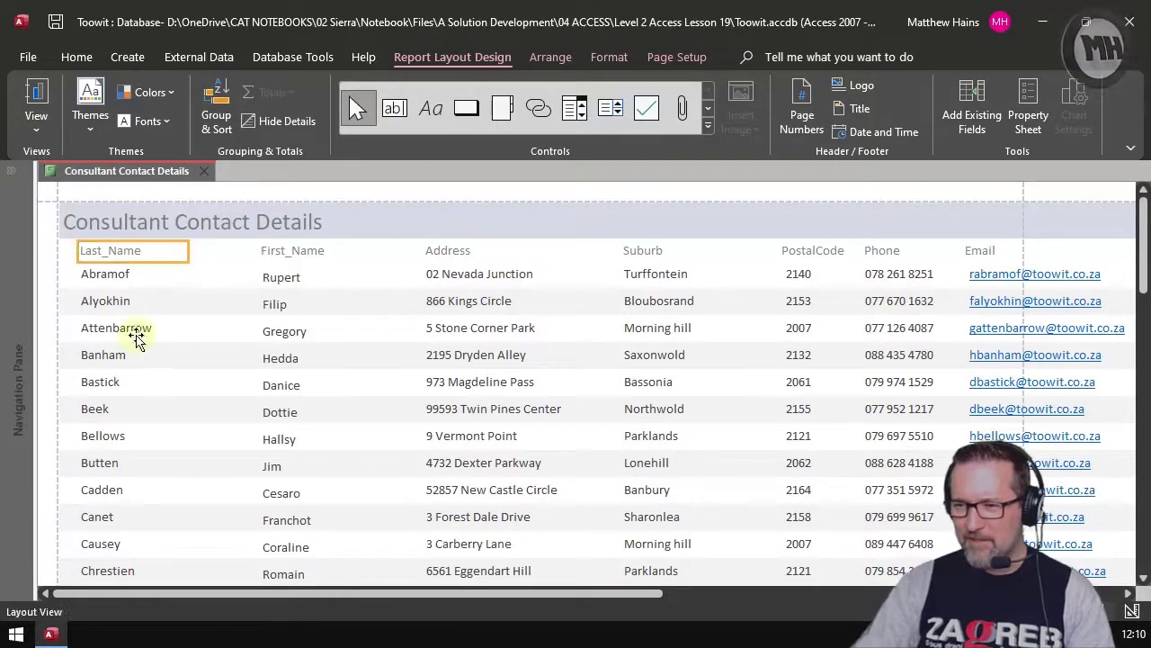
pyautogui.moveTo(226, 330); pyautogui.dragTo(195, 328)
pyautogui.click(313, 254)
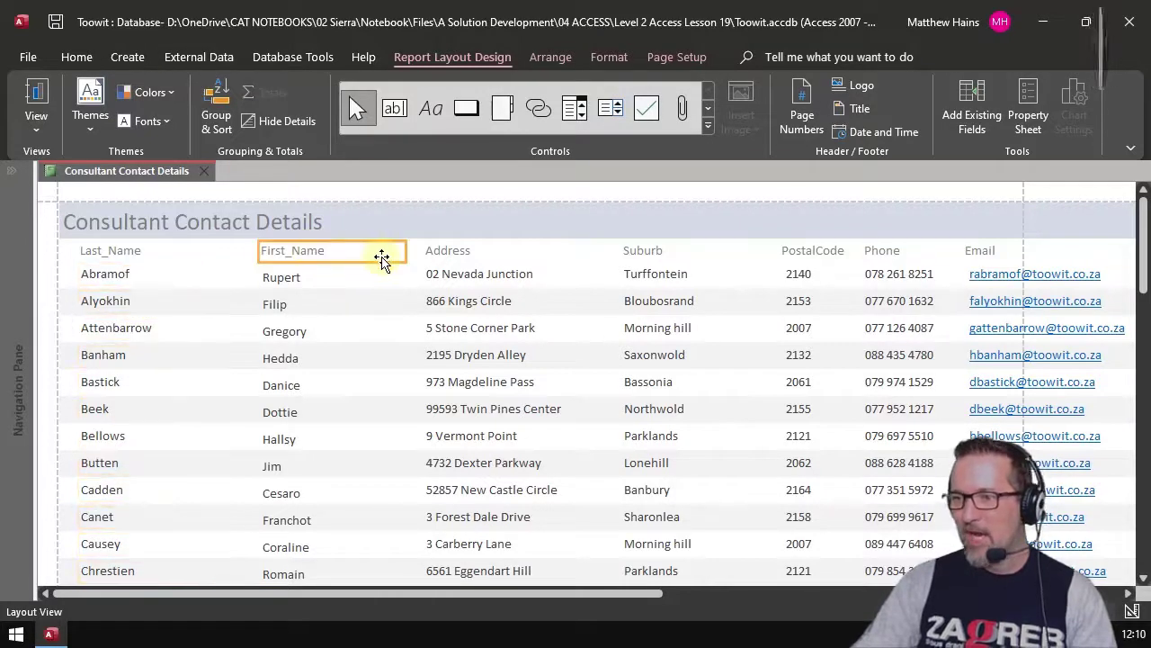
pyautogui.moveTo(405, 252)
pyautogui.mouseDown()
pyautogui.moveTo(376, 253)
pyautogui.moveTo(401, 253)
pyautogui.mouseUp()
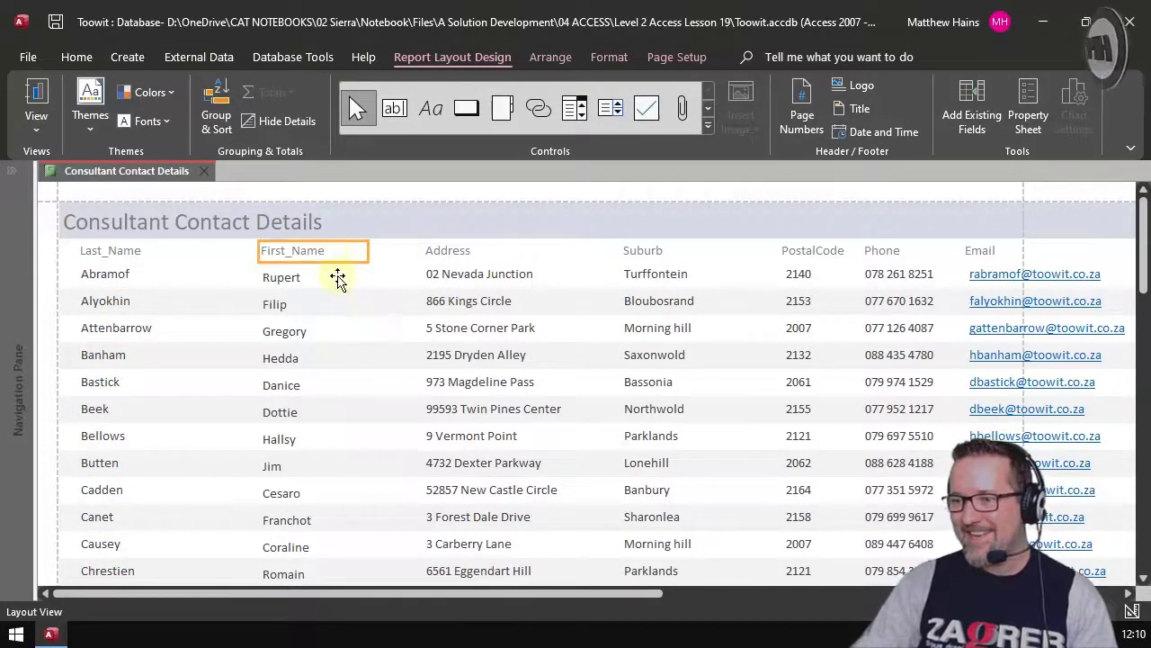
pyautogui.click(338, 278)
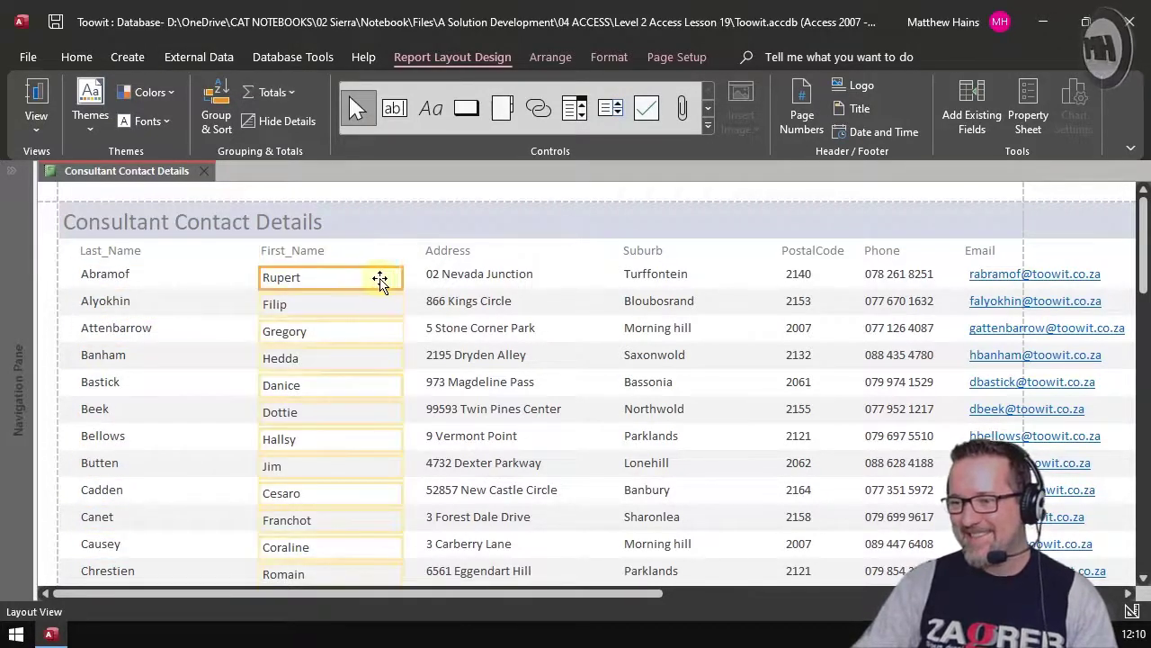
# Step: Narrow the Address heading and data column
pyautogui.click(515, 252)
pyautogui.moveTo(605, 251); pyautogui.dragTo(581, 251)
pyautogui.click(534, 410)
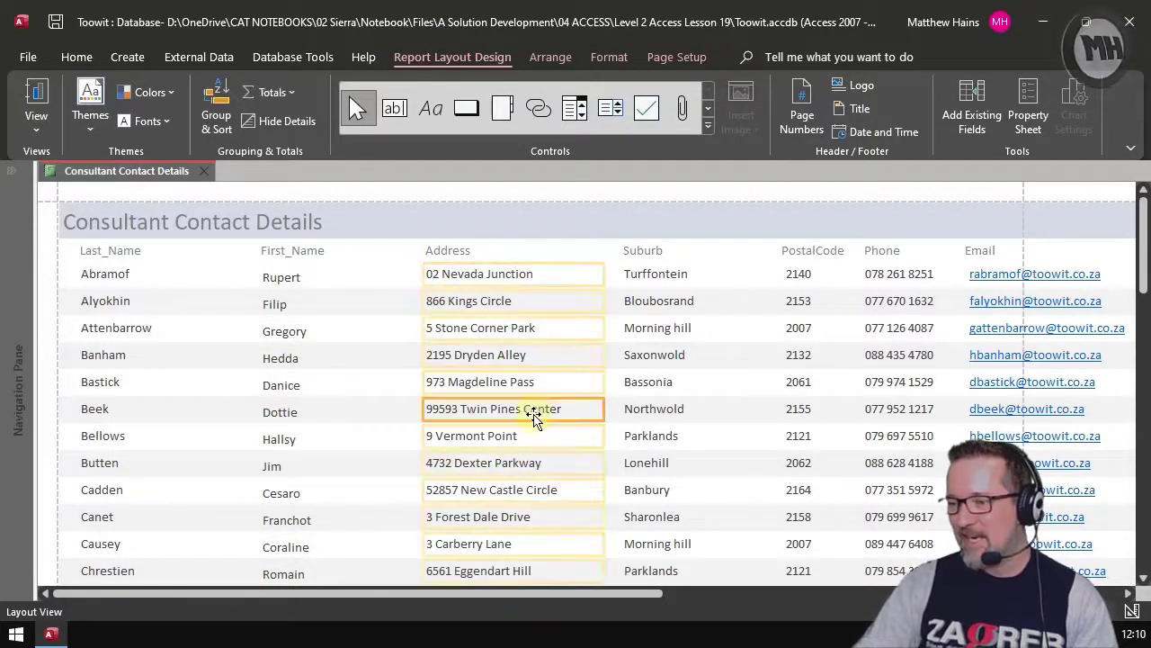
pyautogui.scroll(-1, 540, 405)
pyautogui.moveTo(600, 379); pyautogui.dragTo(585, 375)
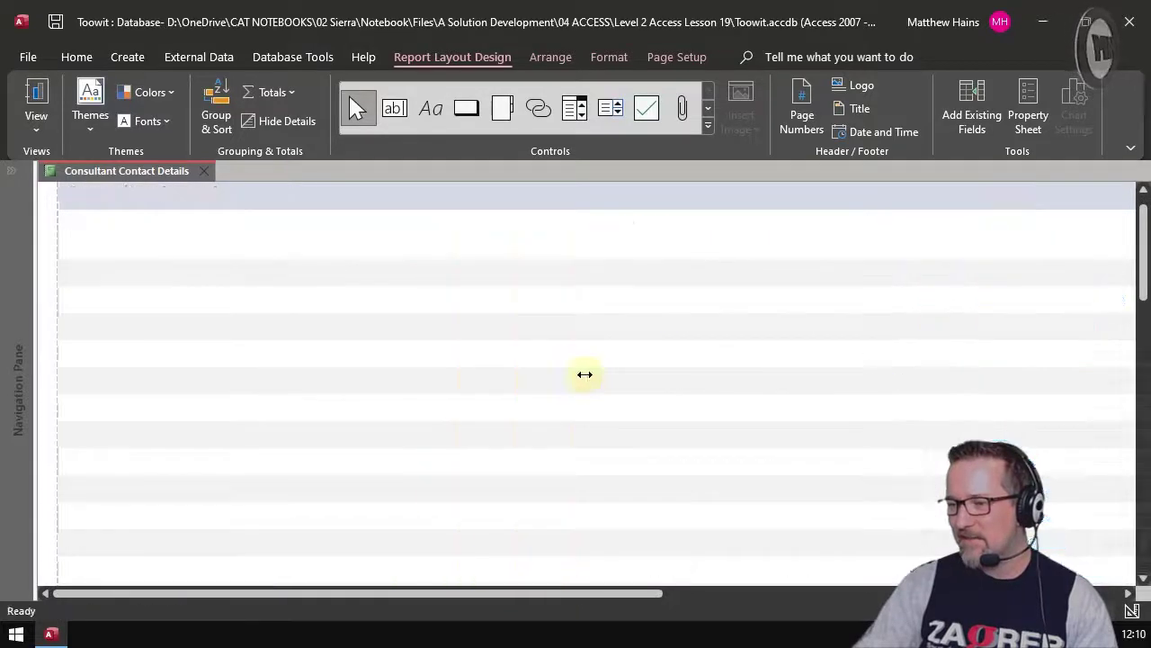
pyautogui.scroll(1, 637, 393)
# Step: Extend the Suburb heading leftward into the freed space
pyautogui.click(629, 250)
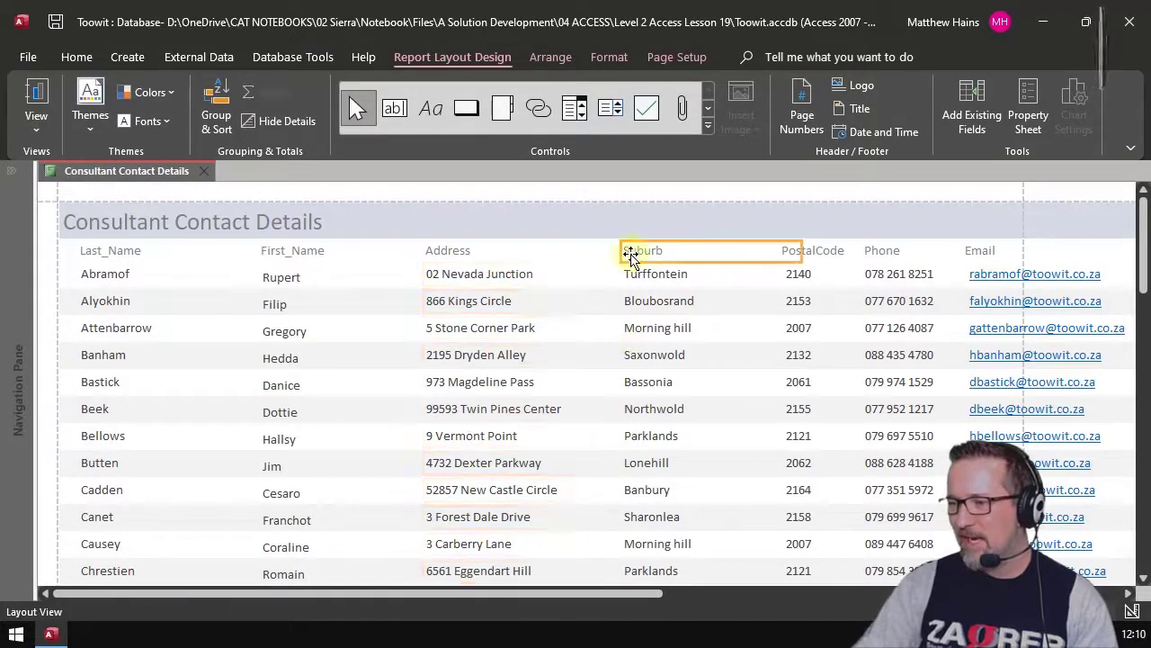
pyautogui.moveTo(608, 254); pyautogui.dragTo(605, 273)
pyautogui.click(630, 277)
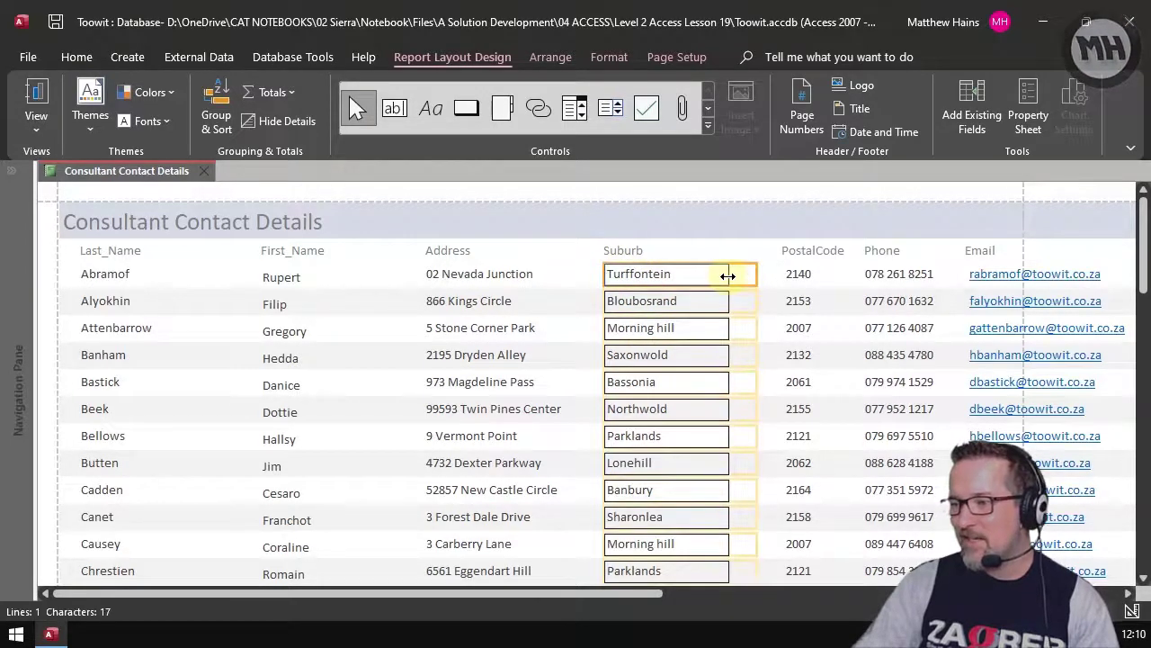
pyautogui.scroll(-5, 213, 452)
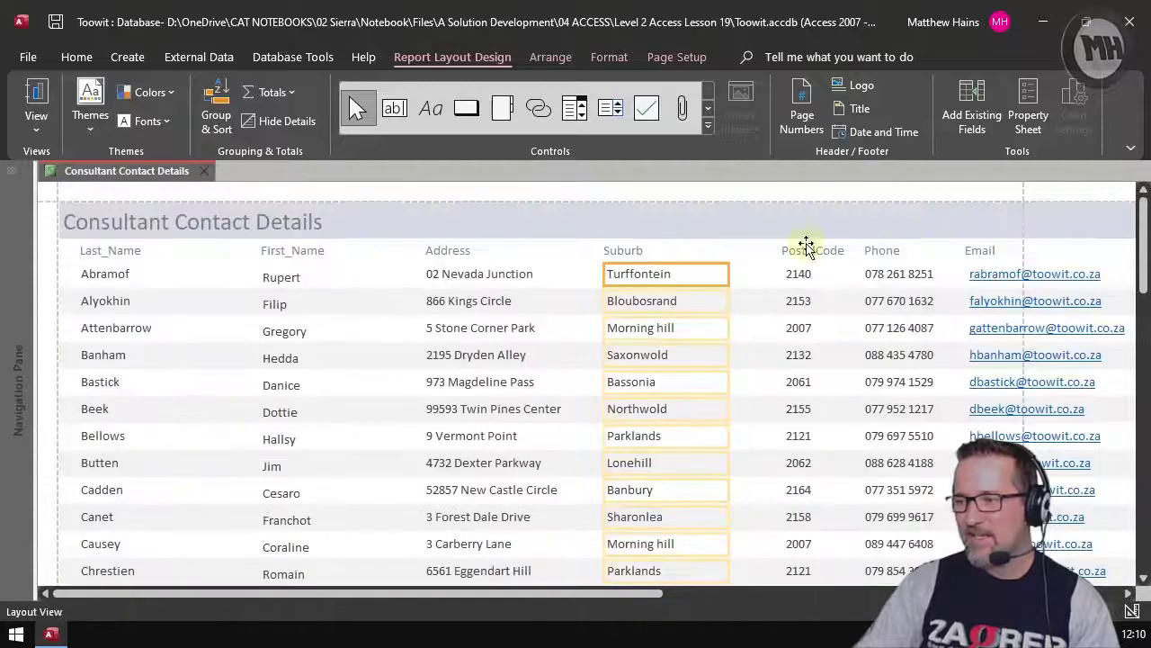
# Step: Keep the PostalCode heading over its column and narrow the PostalCode column
pyautogui.click(800, 249)
pyautogui.moveTo(750, 250); pyautogui.dragTo(545, 253)
pyautogui.moveTo(714, 257); pyautogui.dragTo(748, 252)
pyautogui.click(796, 279)
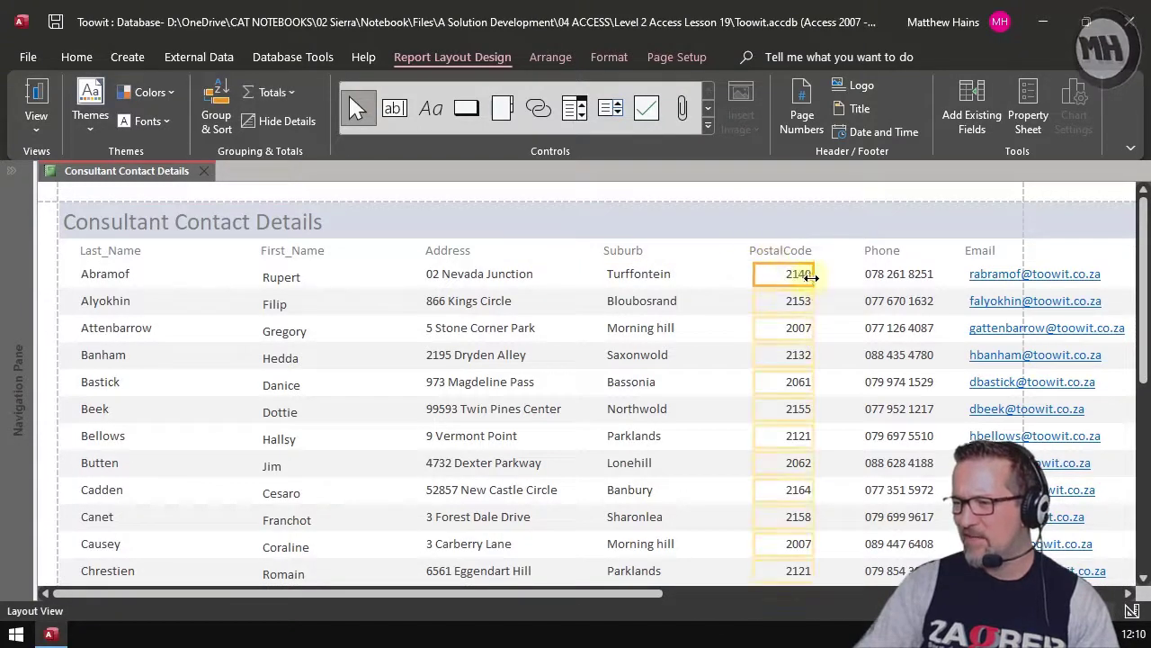
pyautogui.moveTo(814, 275); pyautogui.dragTo(791, 275)
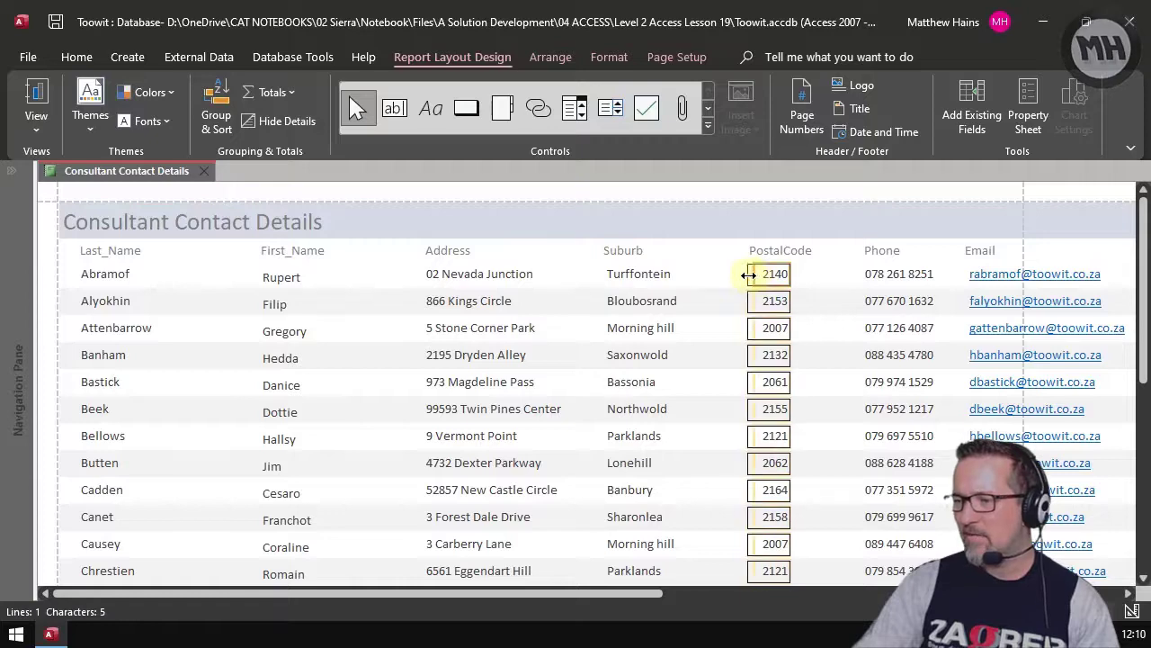
# Step: Shift the Phone column leftward, narrow its heading, and select the Email column
pyautogui.click(859, 281)
pyautogui.moveTo(859, 275); pyautogui.dragTo(835, 252)
pyautogui.click(873, 251)
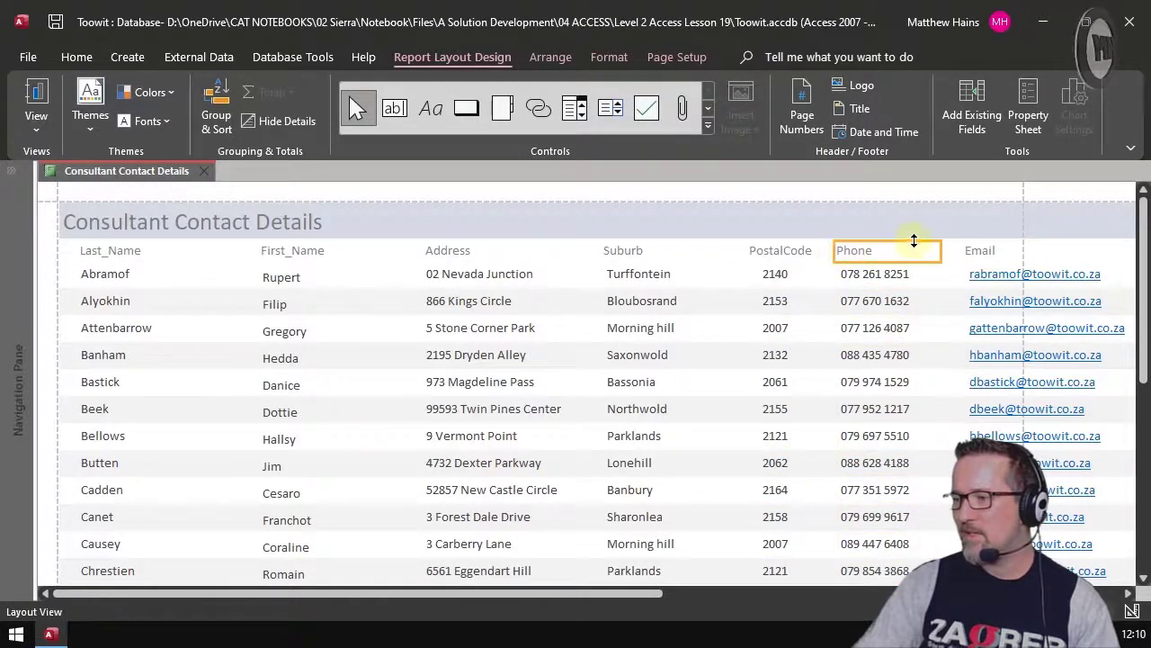
pyautogui.moveTo(941, 249); pyautogui.dragTo(930, 274)
pyautogui.click(978, 252)
pyautogui.click(986, 274)
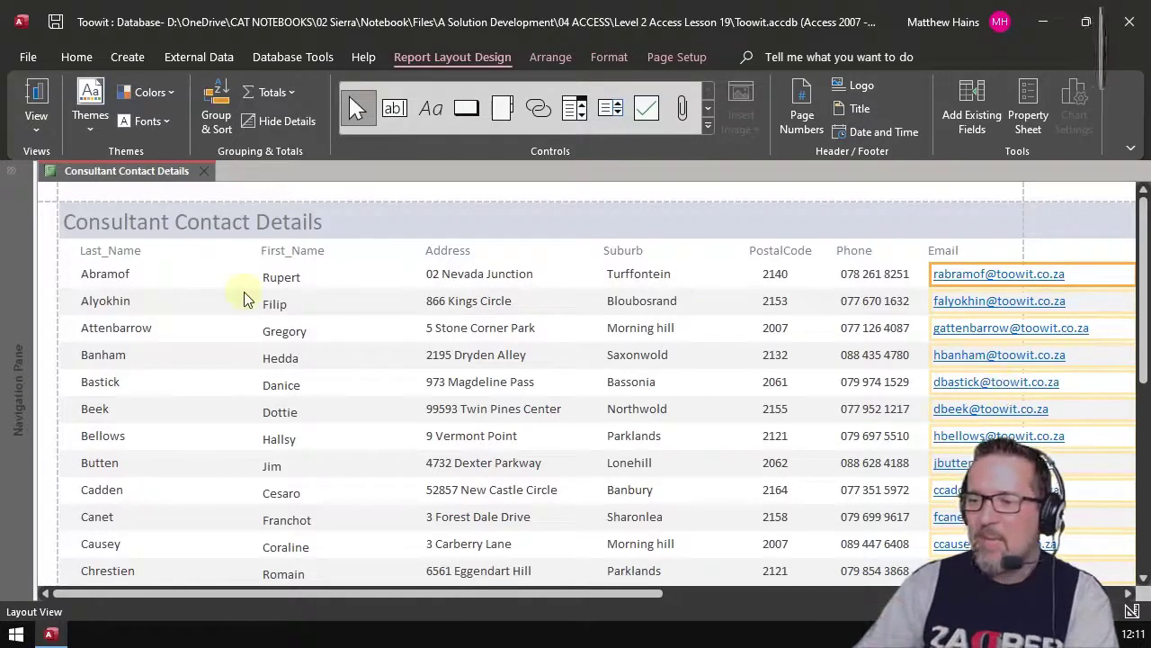
# Step: Make the First_Name heading bold at 14 pt
pyautogui.click(132, 258)
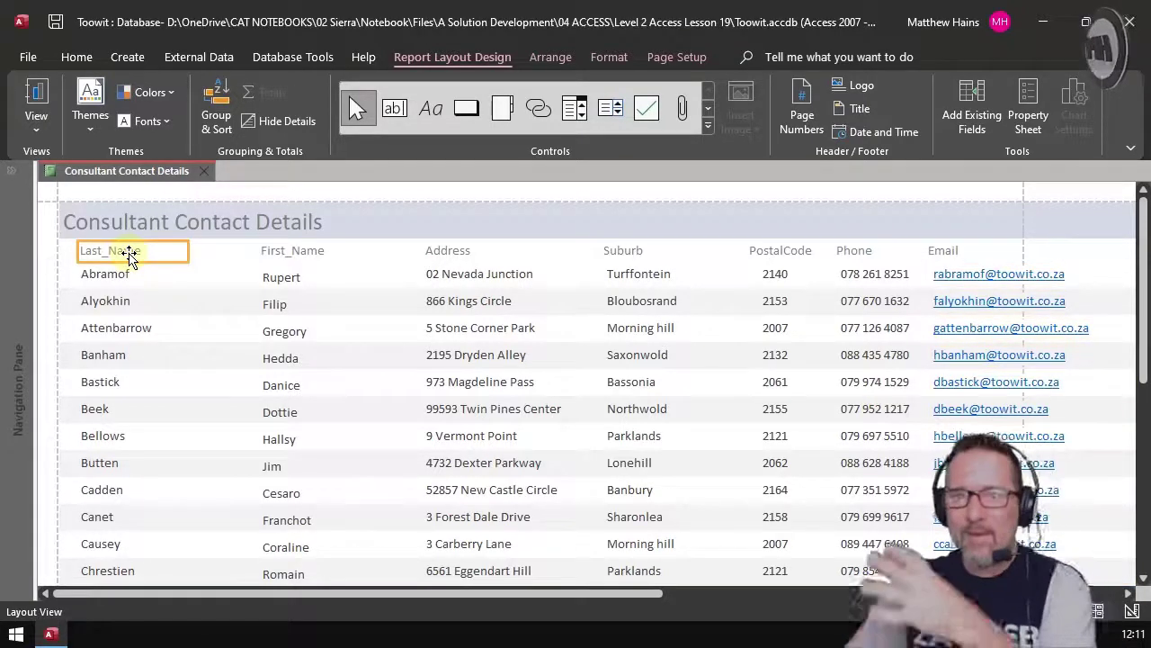
pyautogui.click(317, 252)
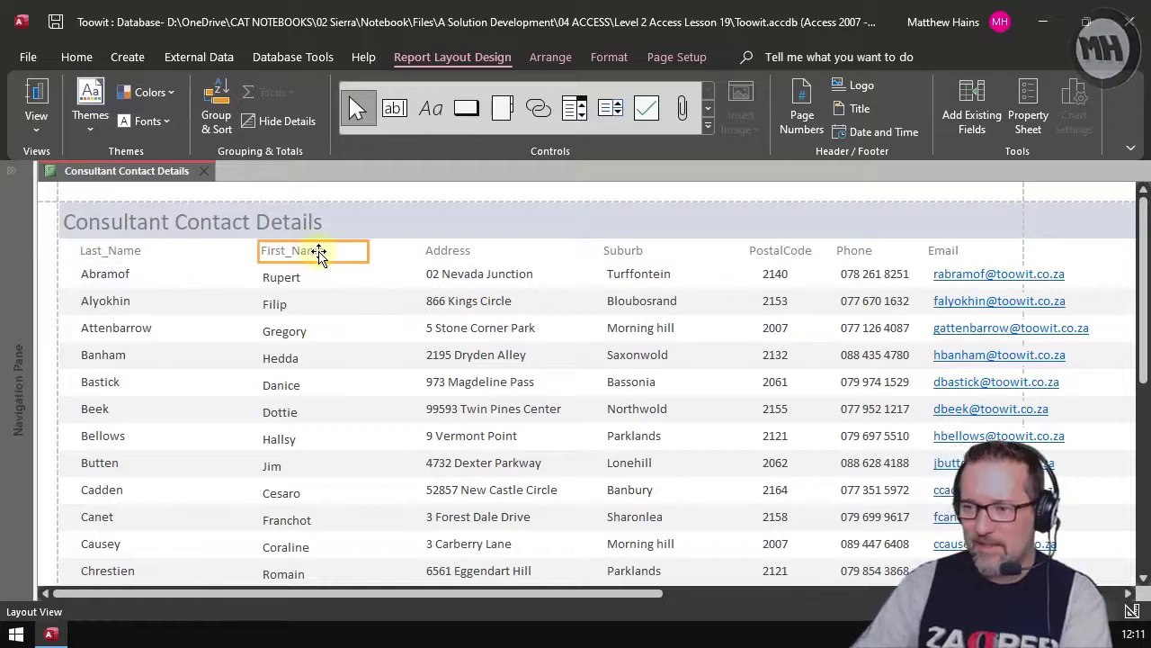
pyautogui.click(561, 56)
pyautogui.click(597, 57)
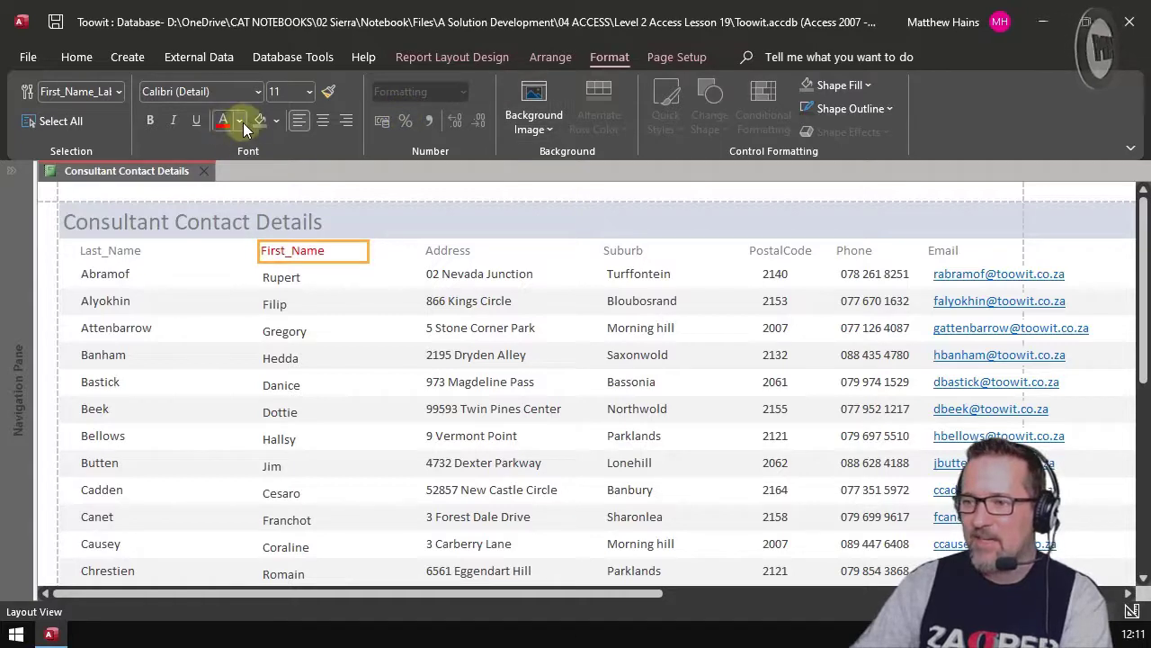
pyautogui.click(154, 121)
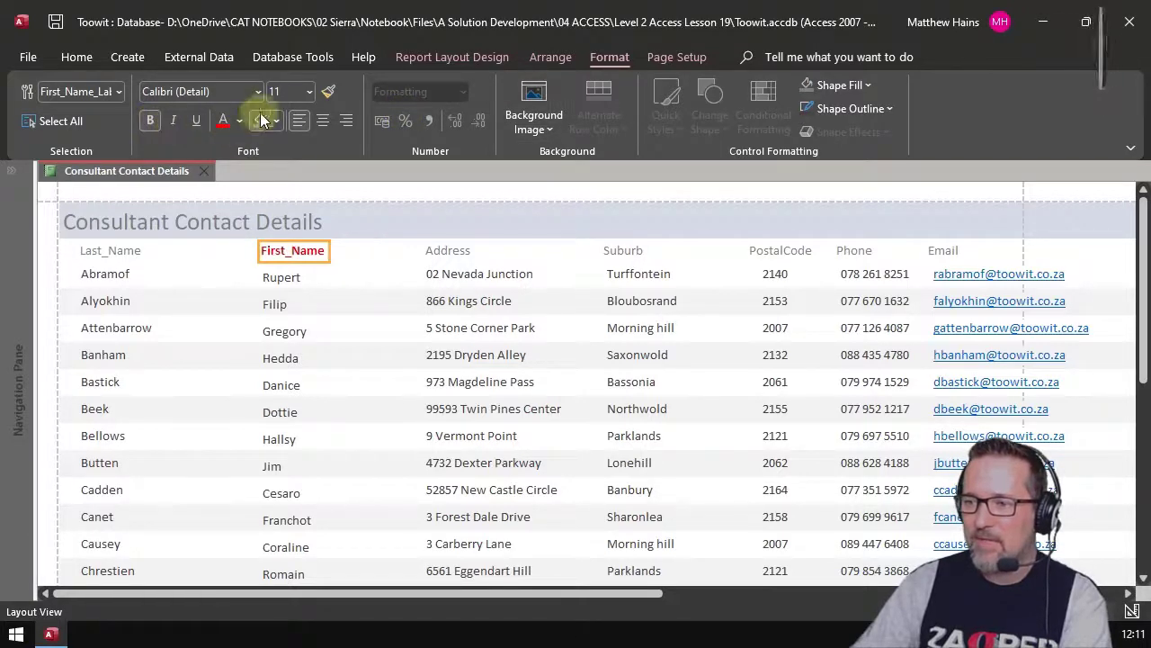
pyautogui.click(309, 91)
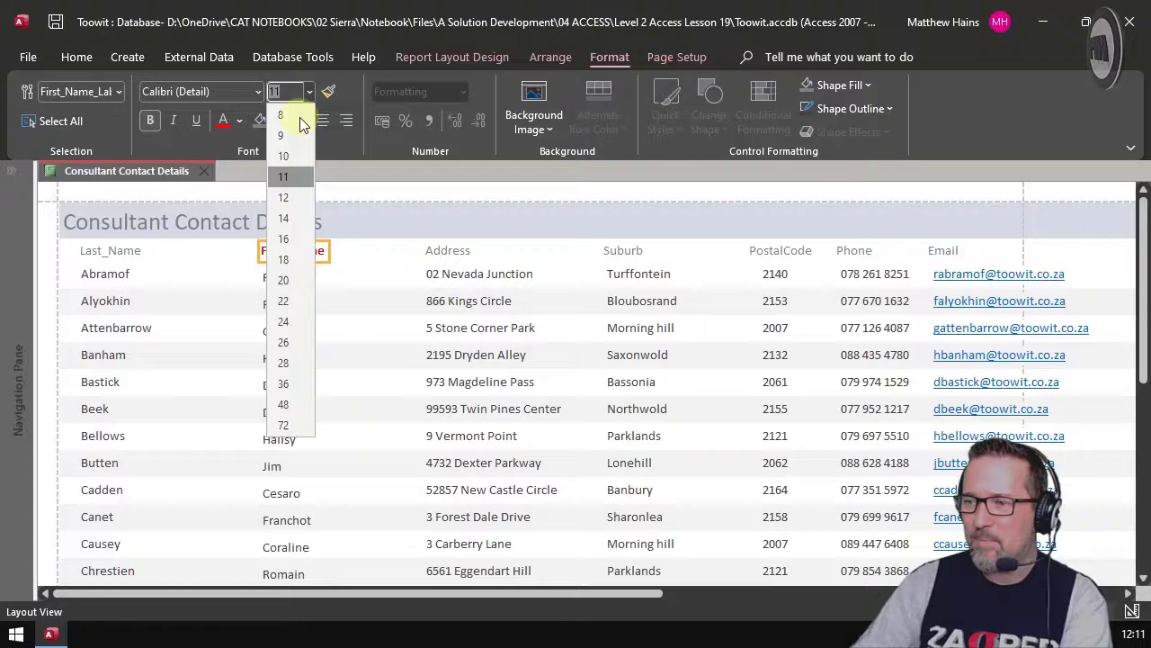
pyautogui.click(297, 218)
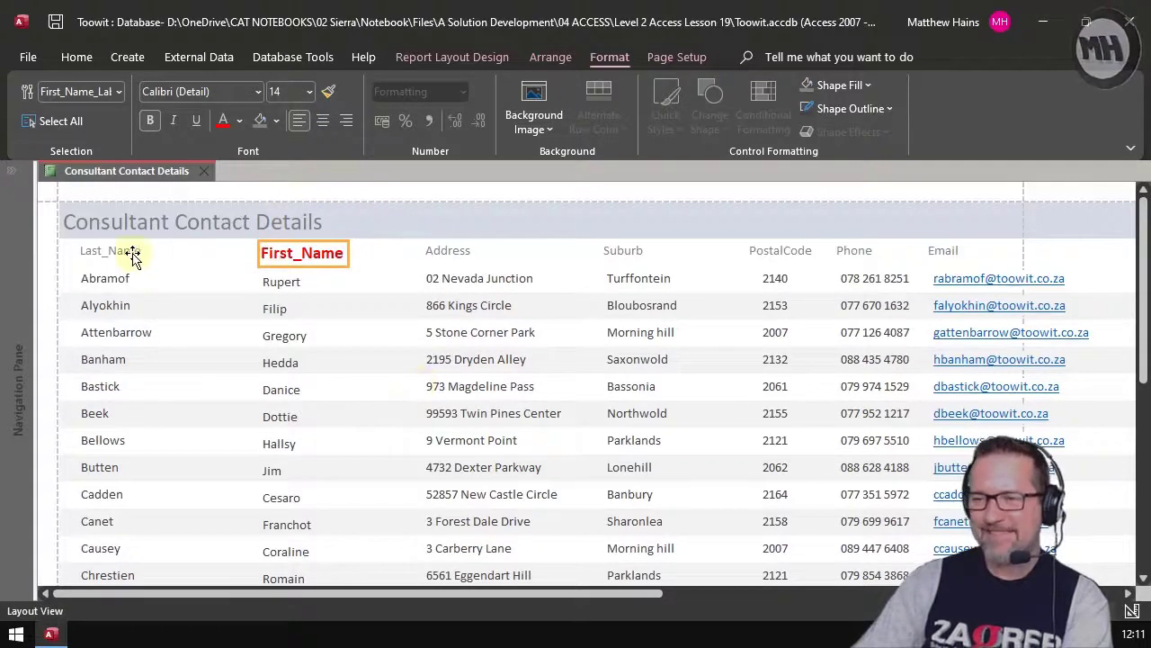
# Step: Format Painter the bold red heading style onto Last_Name, Address, Suburb, PostalCode and Phone
pyautogui.click(328, 91)
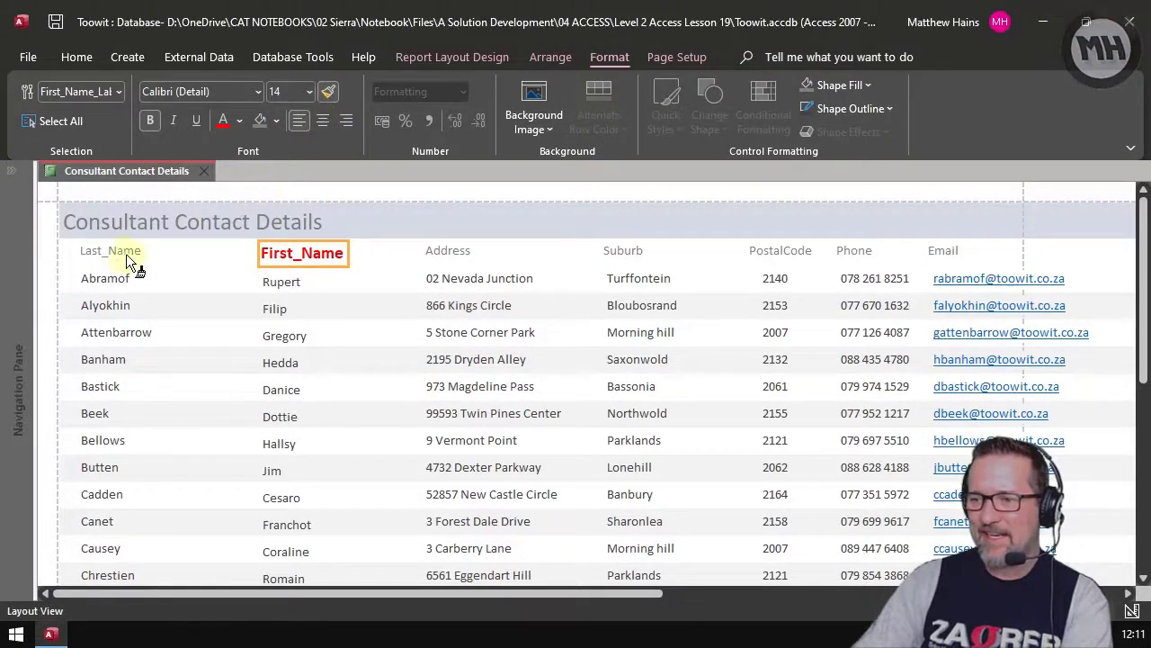
pyautogui.click(126, 255)
pyautogui.click(328, 91)
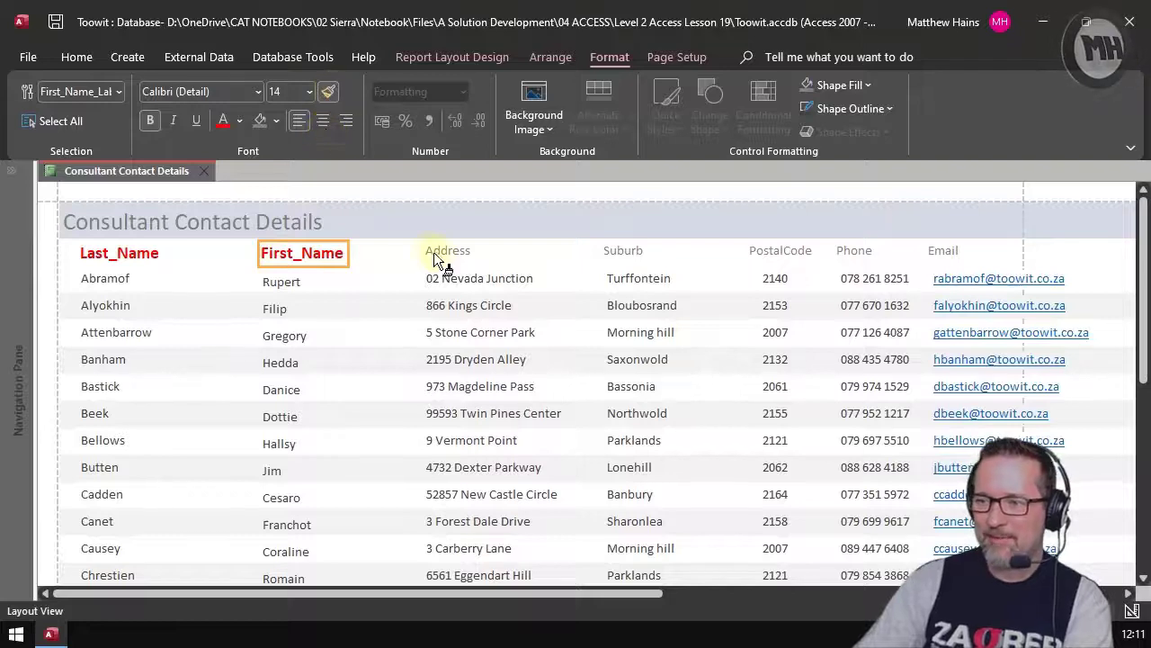
pyautogui.click(434, 259)
pyautogui.click(328, 91)
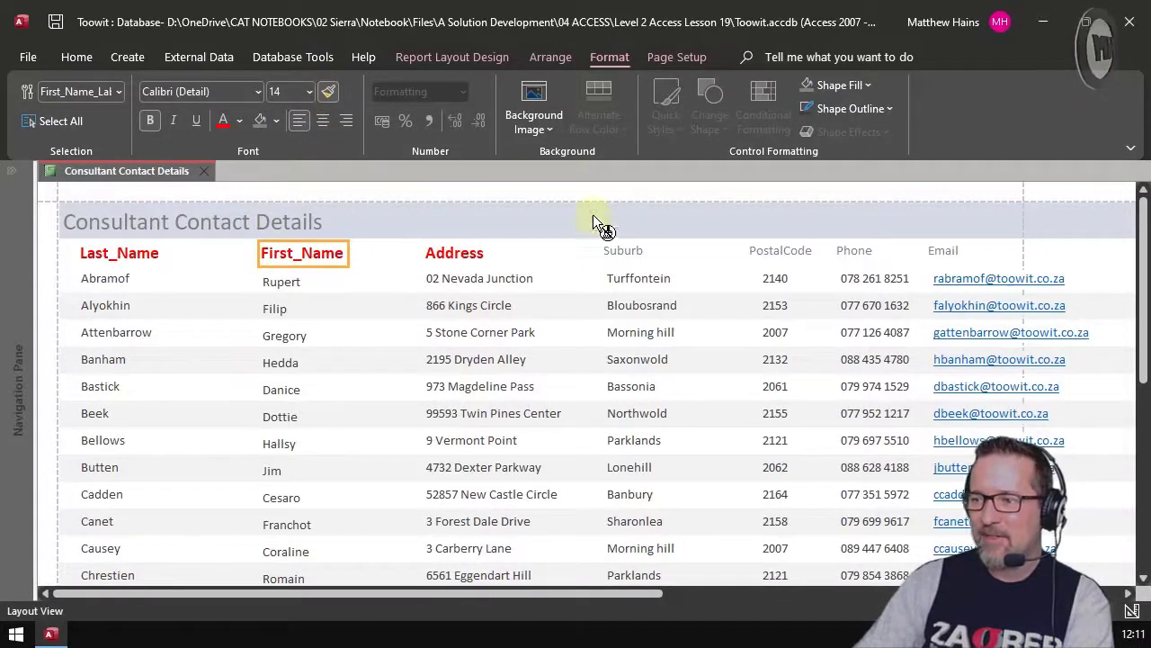
pyautogui.click(630, 254)
pyautogui.click(783, 250)
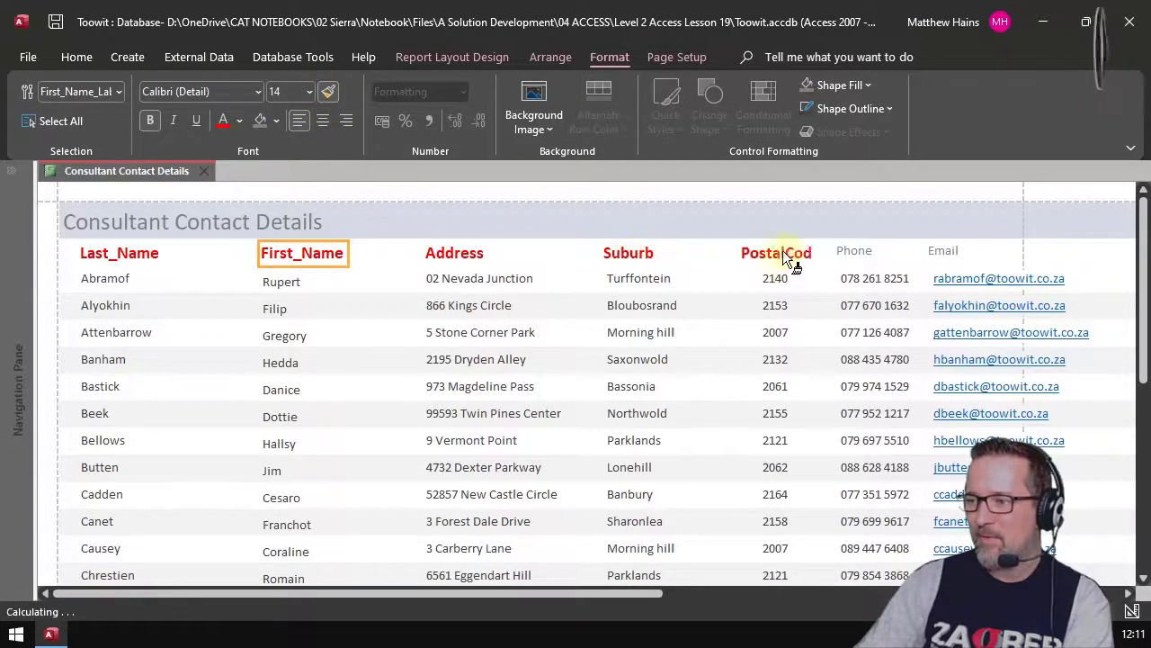
pyautogui.click(867, 259)
pyautogui.press('Escape')
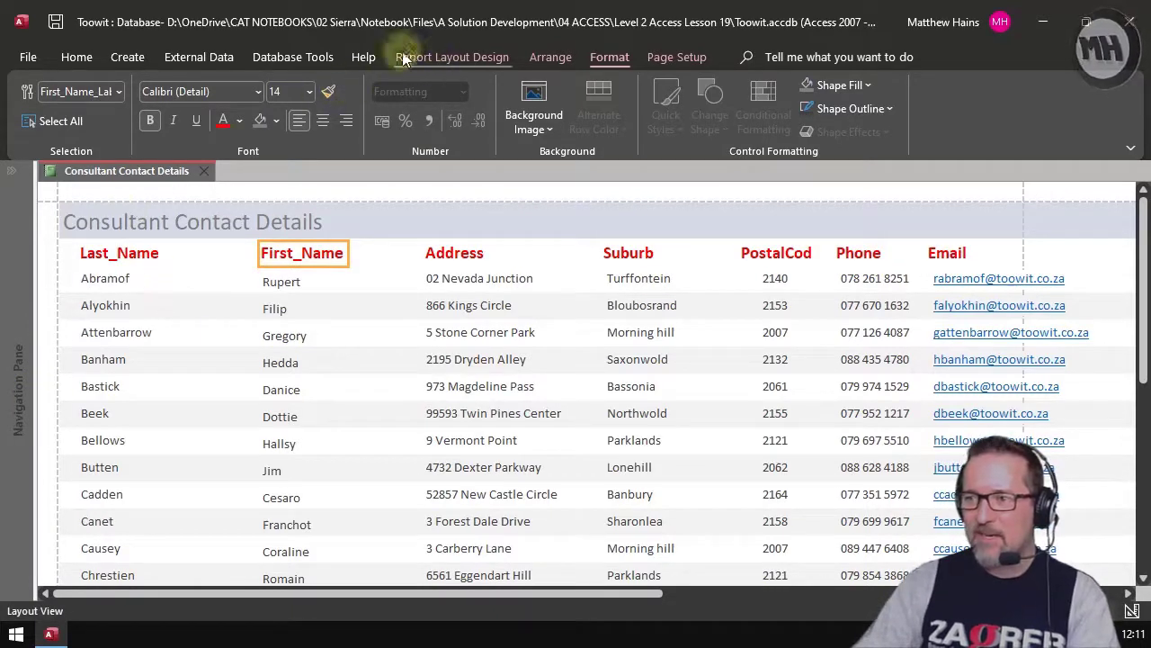
# Step: Switch to Report View and scroll through the formatted report
pyautogui.click(79, 58)
pyautogui.click(88, 117)
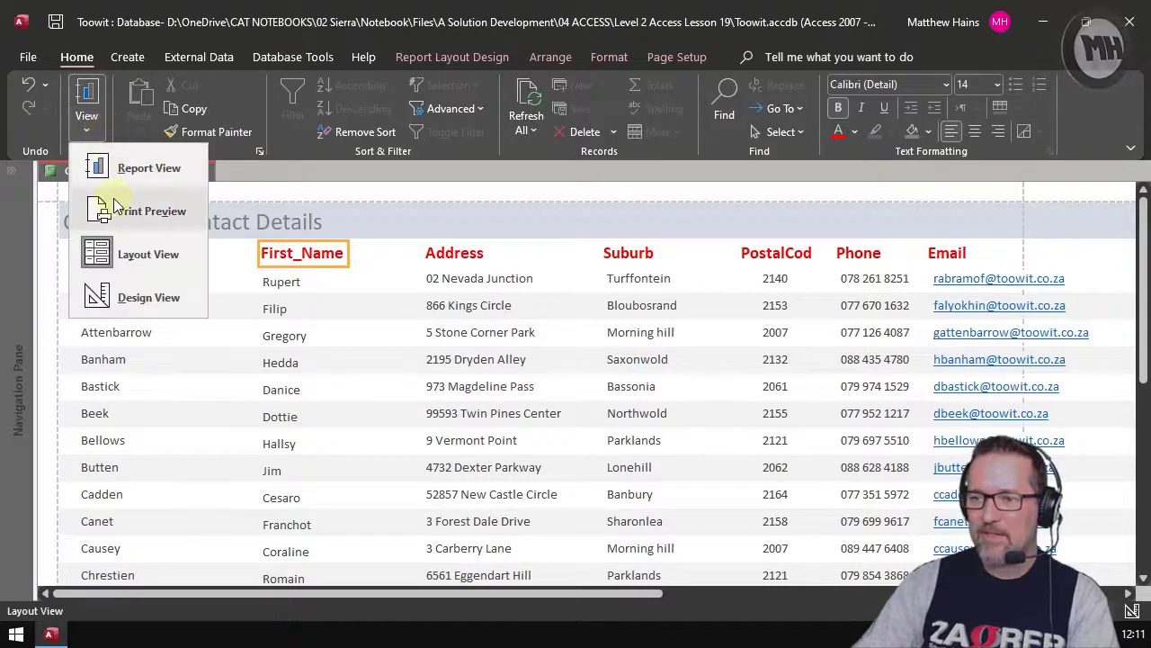
pyautogui.click(134, 169)
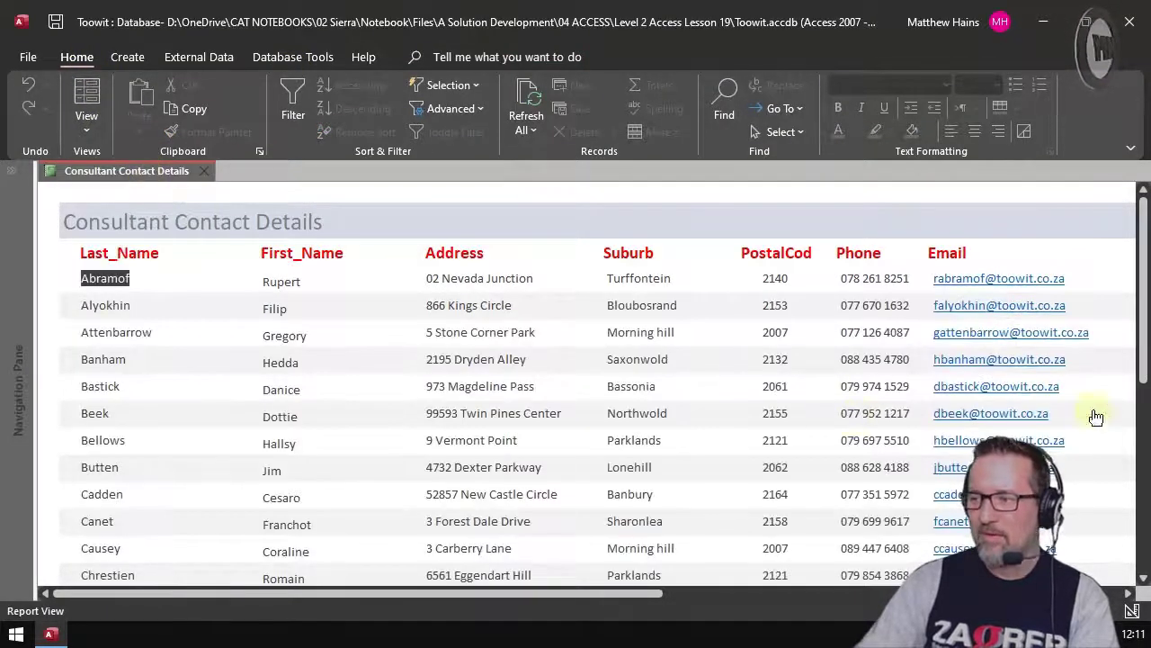
pyautogui.scroll(-1, 610, 498)
pyautogui.scroll(-3, 611, 499)
pyautogui.scroll(4, 539, 452)
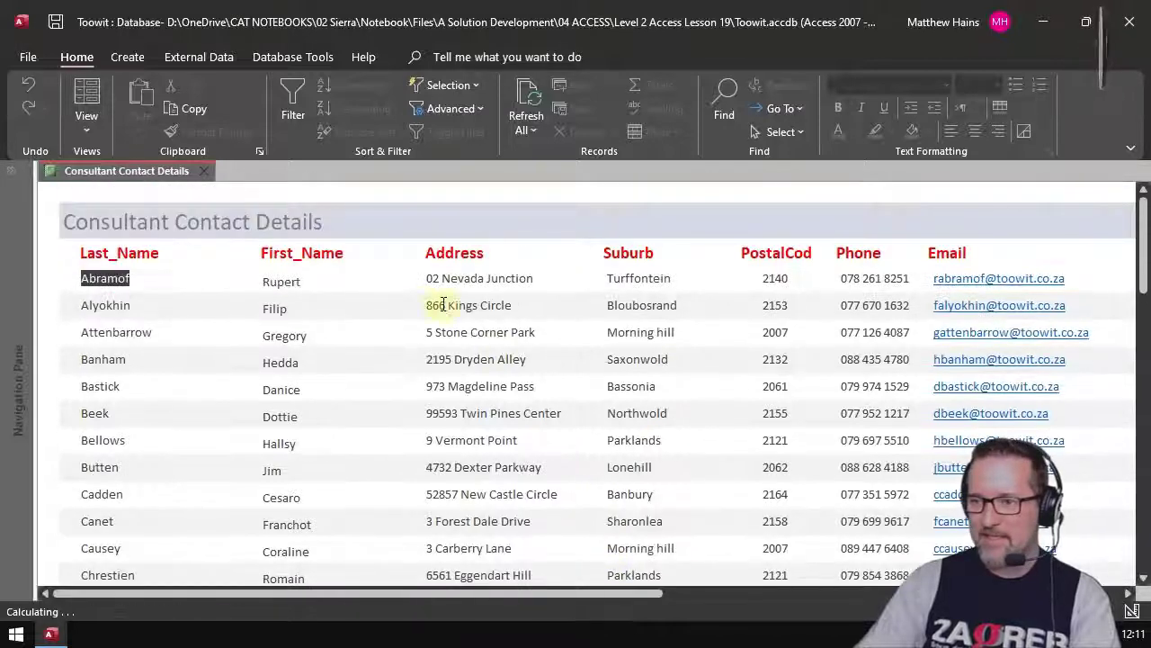
# Step: Check the report in Print Preview, then close it back to Report View
pyautogui.click(95, 113)
pyautogui.click(102, 209)
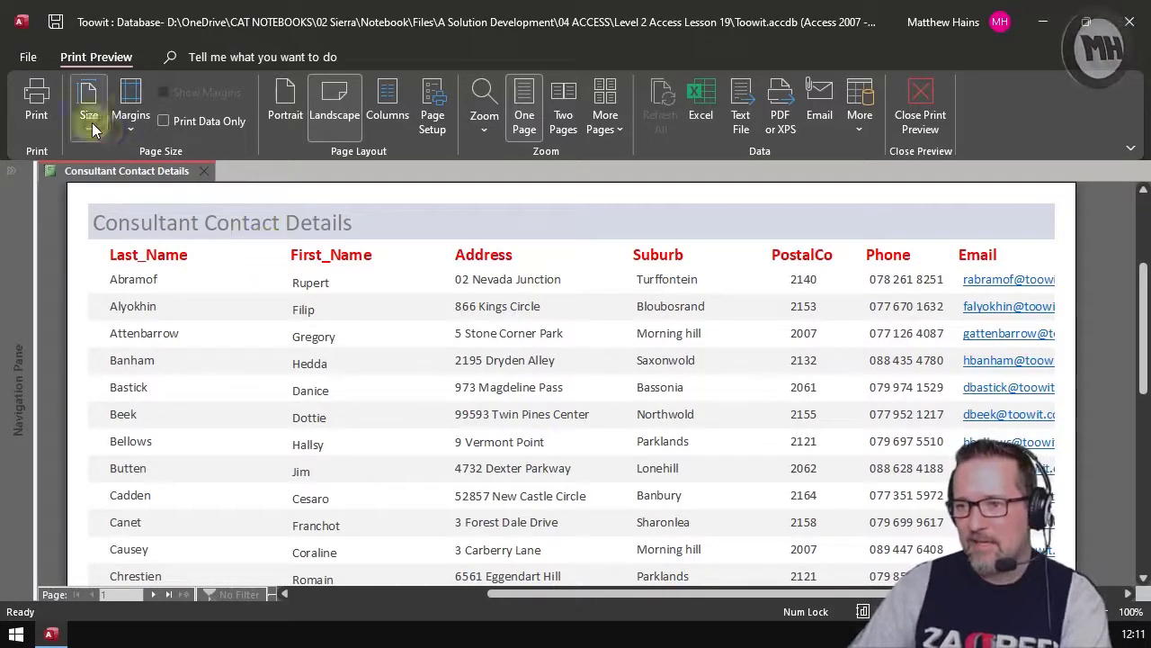
pyautogui.click(919, 116)
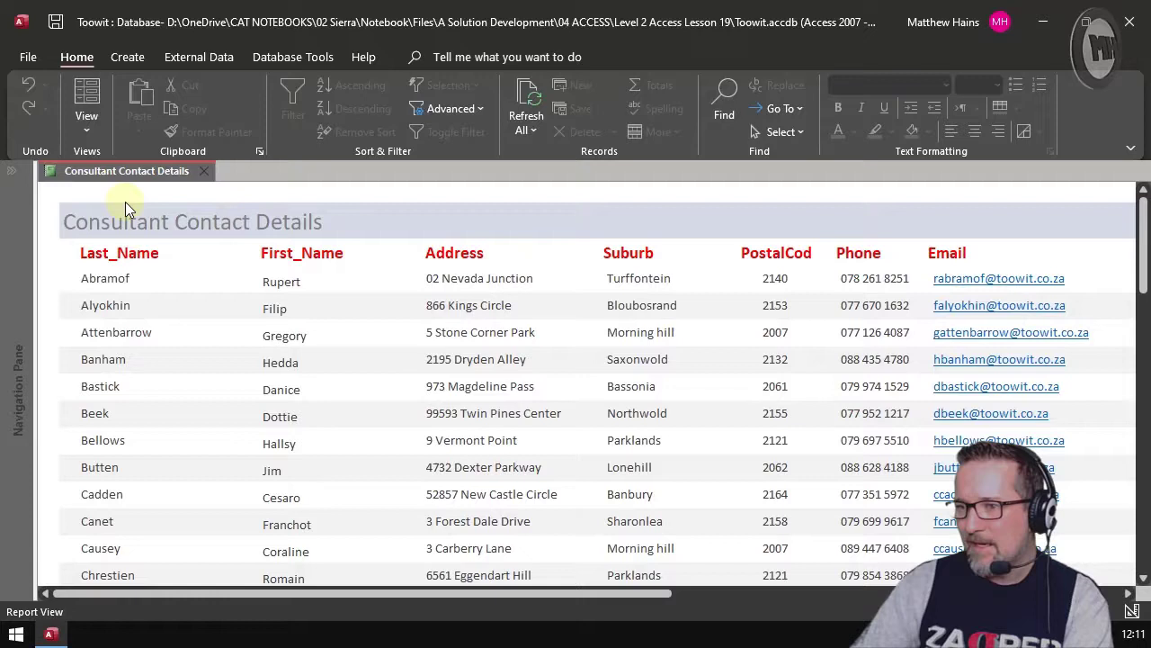
pyautogui.click(95, 129)
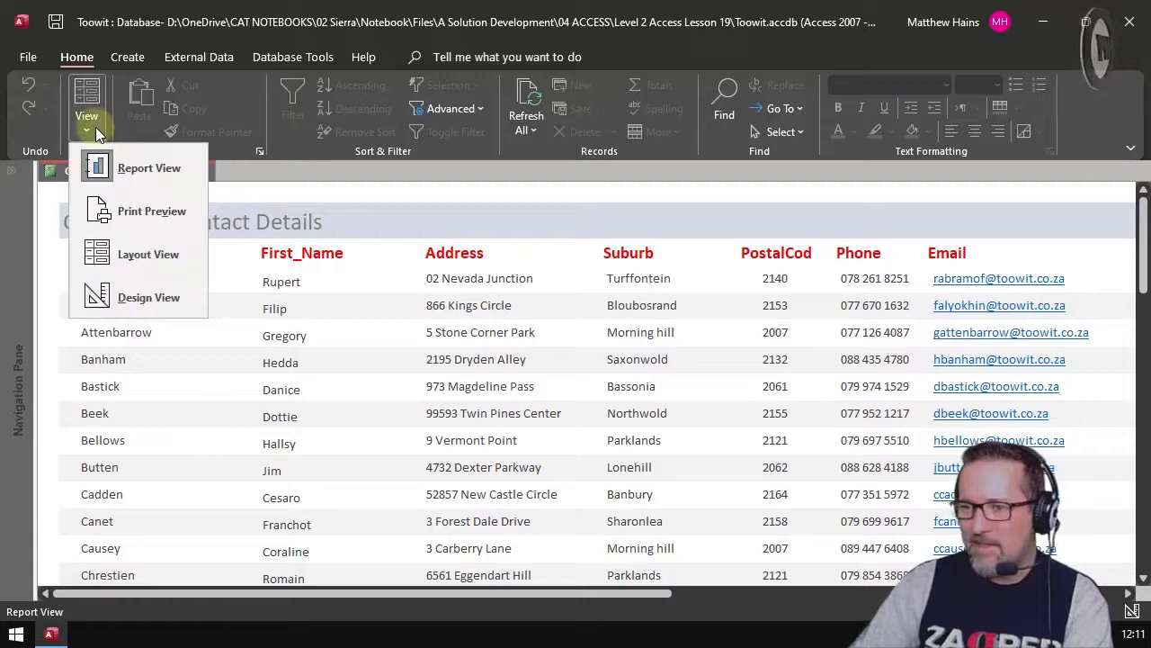
# Step: Switch to Design View and select each section from Report Header to Report Footer
pyautogui.click(148, 300)
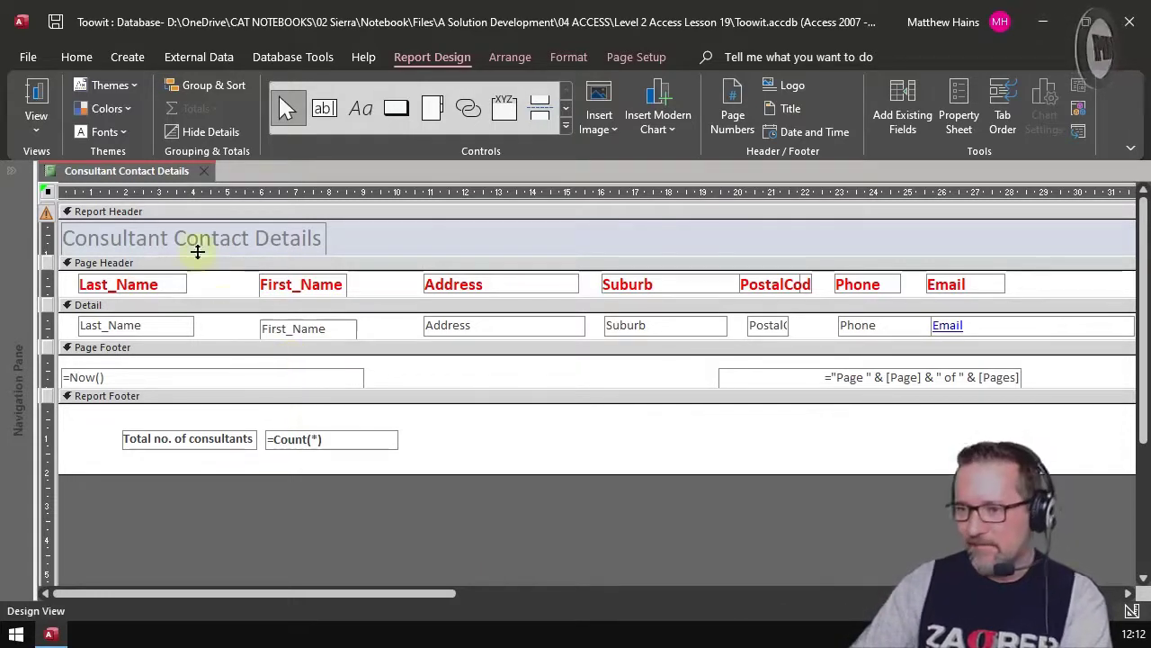
pyautogui.click(195, 211)
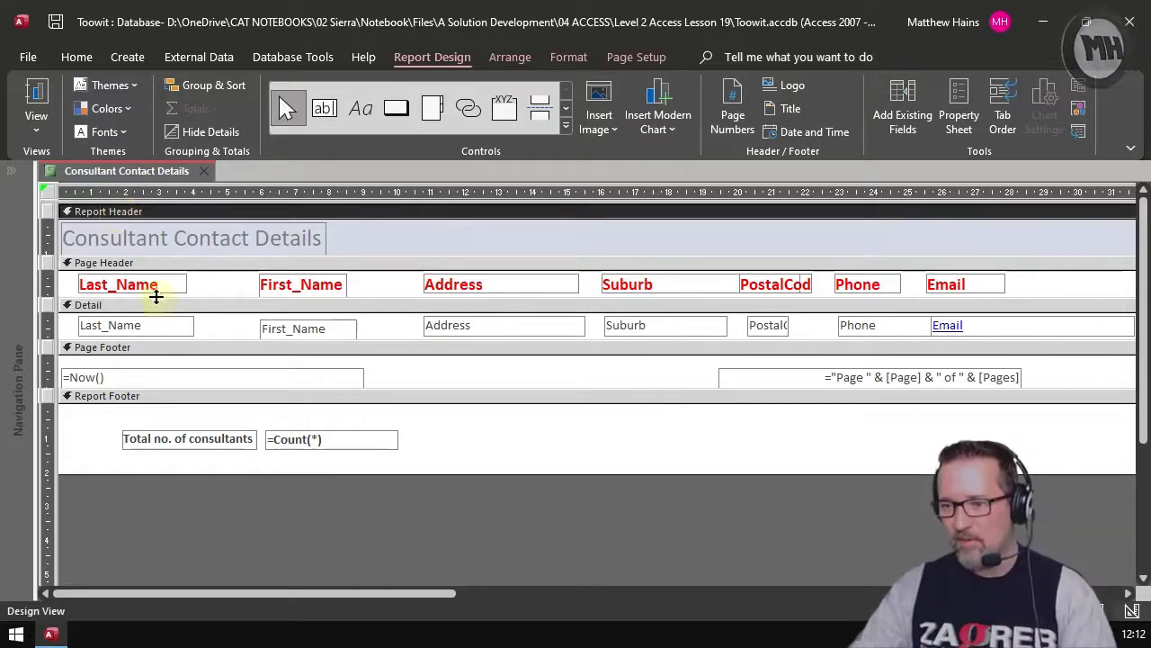
pyautogui.click(188, 265)
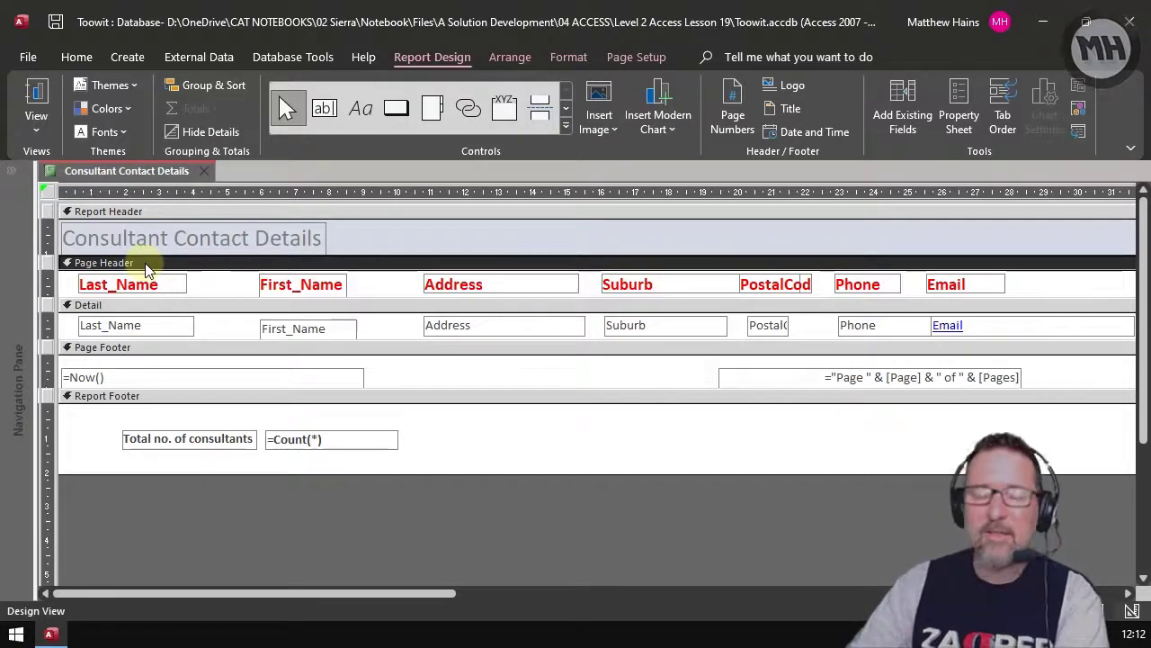
pyautogui.click(185, 312)
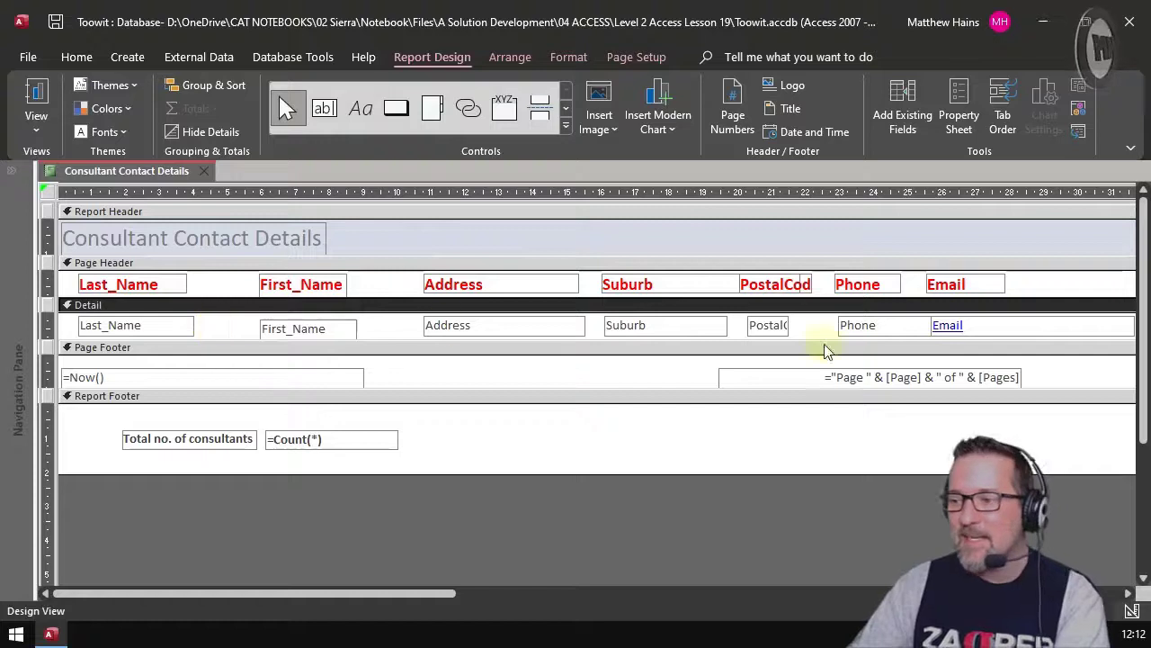
pyautogui.click(245, 349)
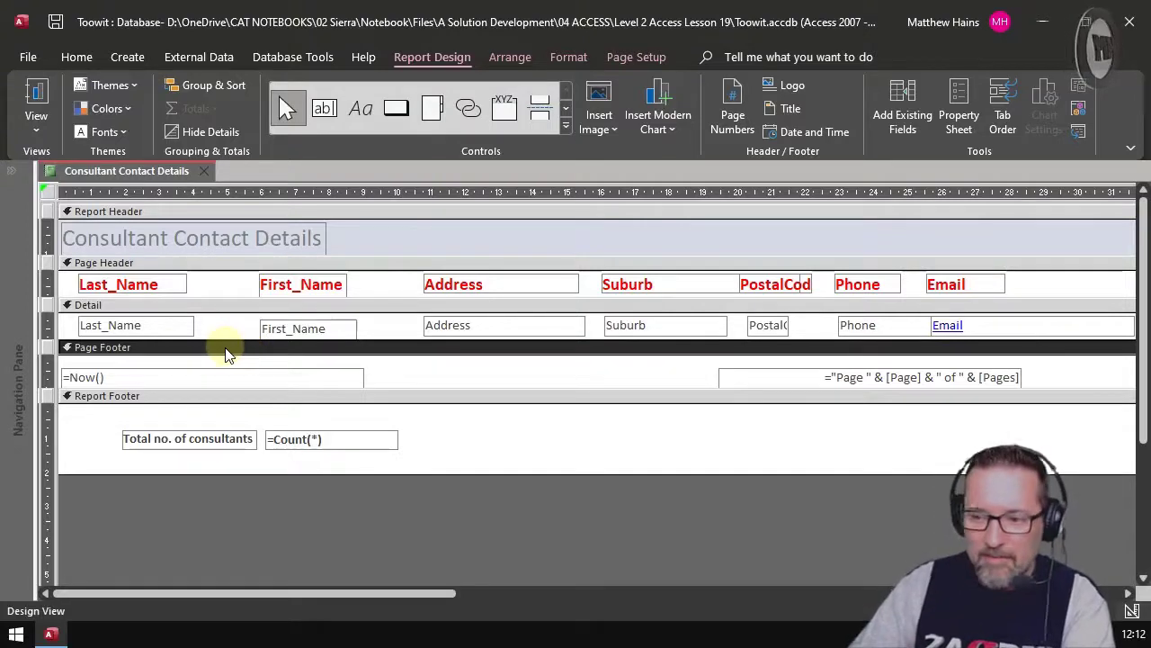
pyautogui.click(156, 401)
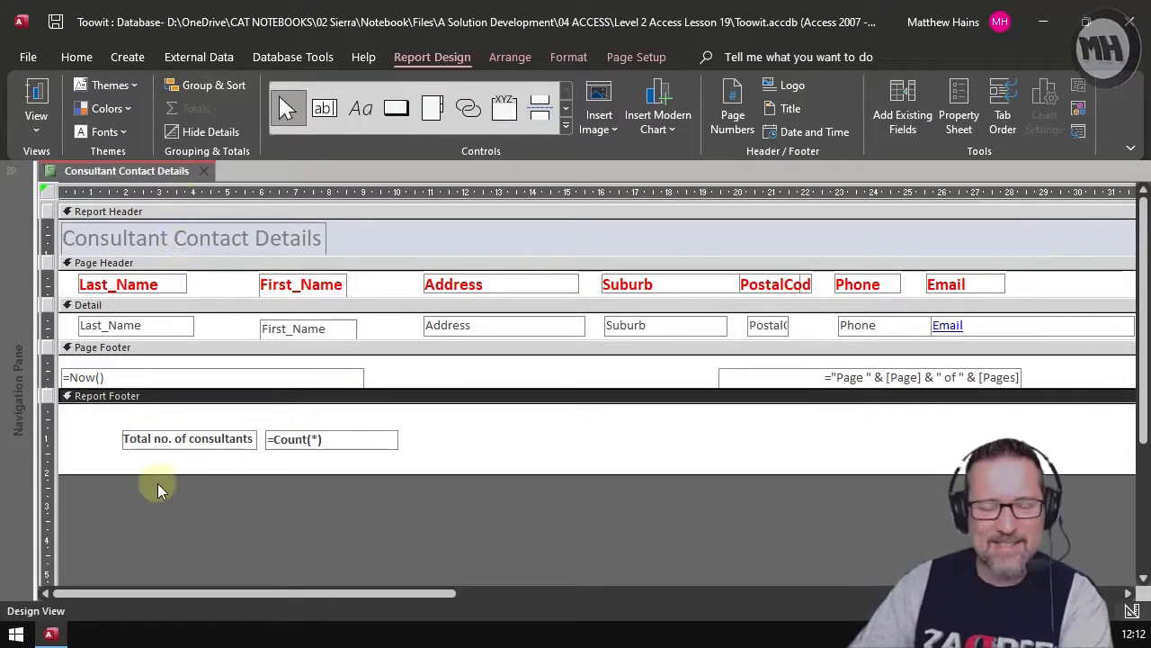
# Step: Reselect the sections and inspect the =Now() date box in the page footer
pyautogui.click(337, 241)
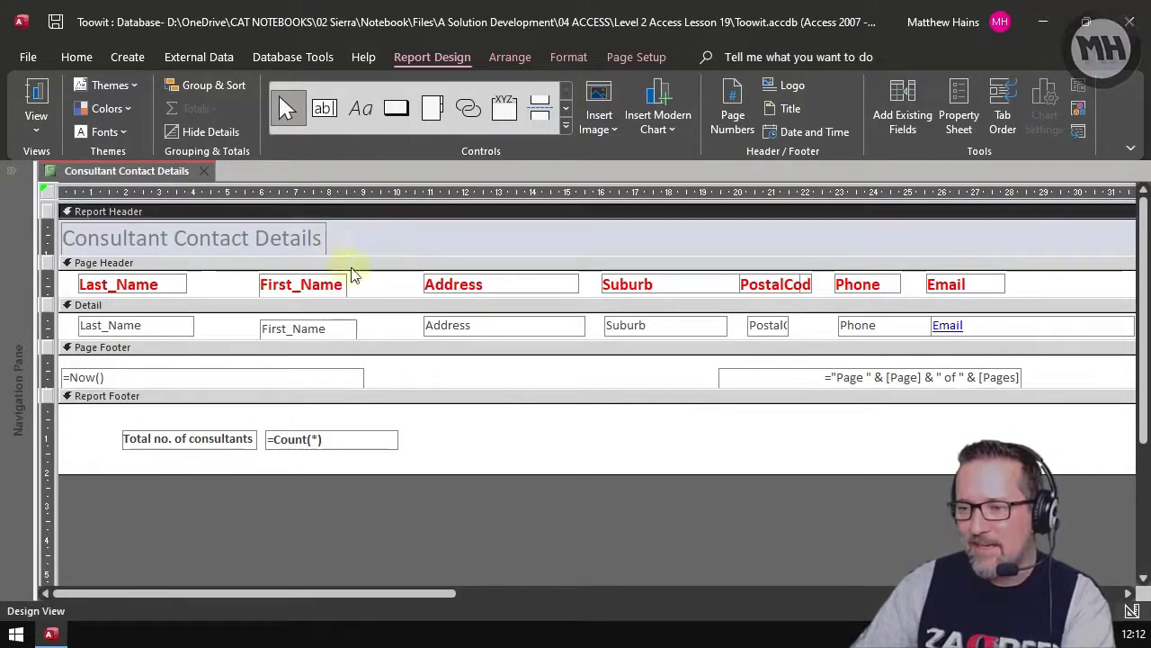
pyautogui.click(363, 278)
pyautogui.click(376, 328)
pyautogui.click(369, 369)
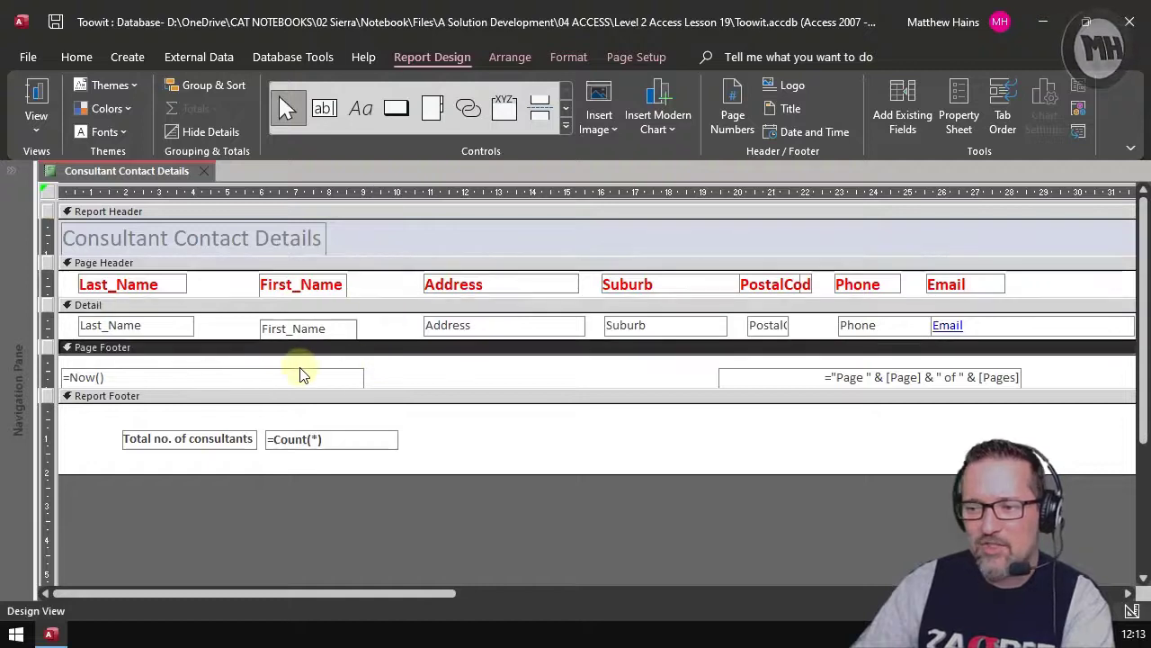
pyautogui.click(301, 376)
pyautogui.click(515, 57)
pyautogui.click(567, 58)
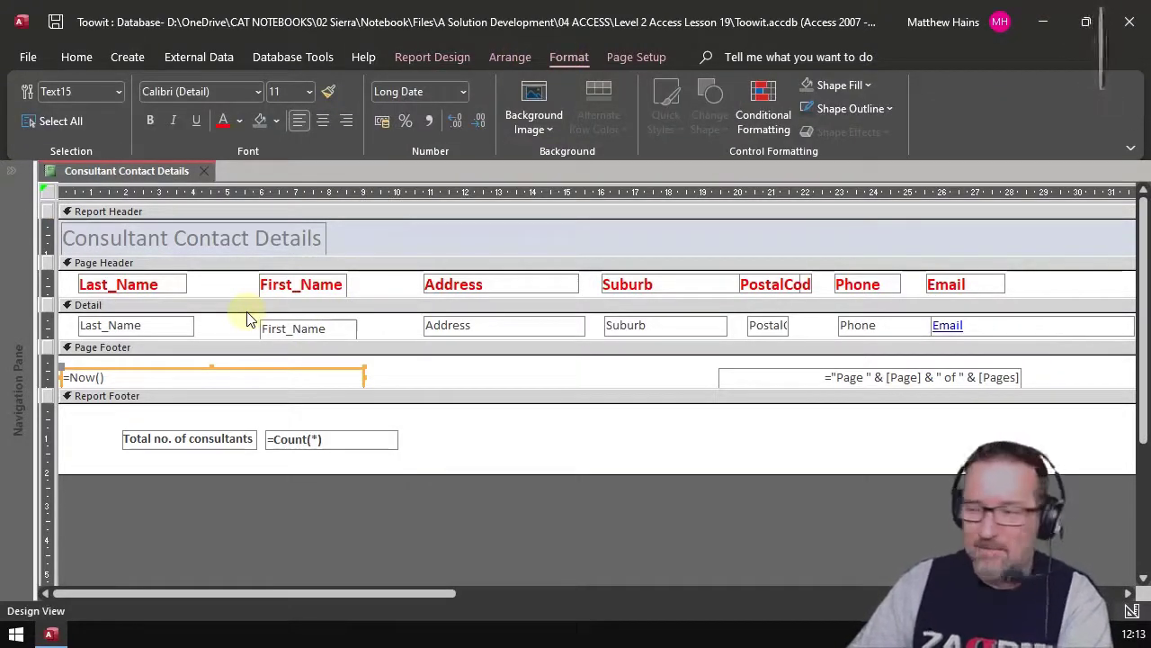
pyautogui.click(1019, 297)
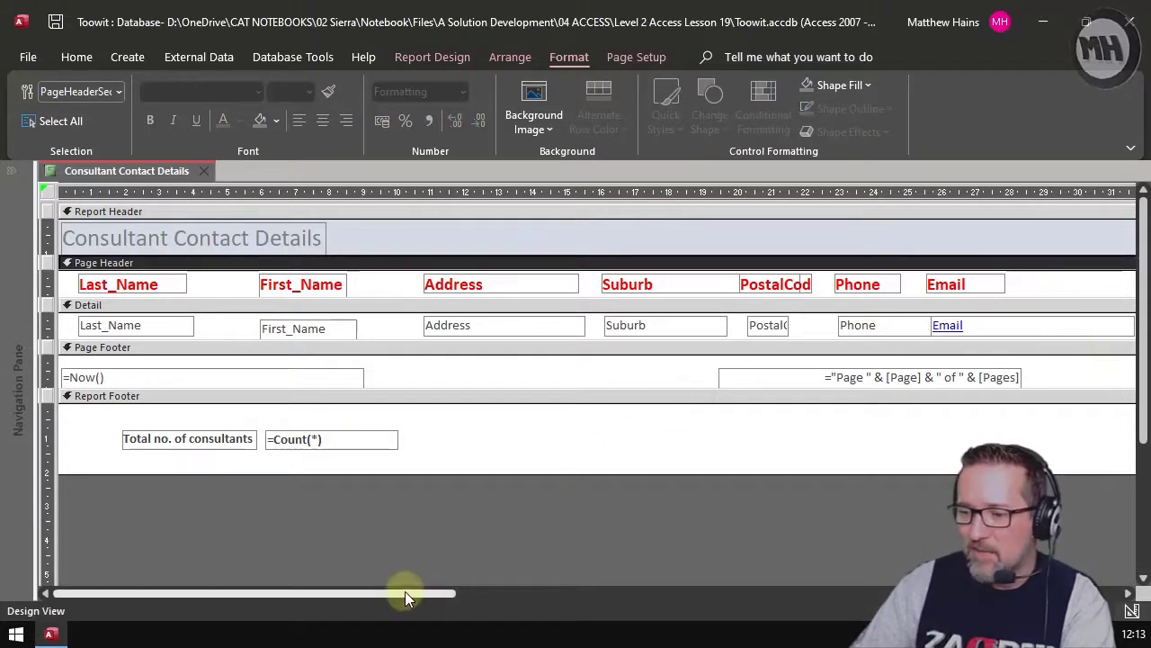
# Step: Drag the report's right edge left to end just past the Email field
pyautogui.moveTo(404, 593); pyautogui.dragTo(1104, 592)
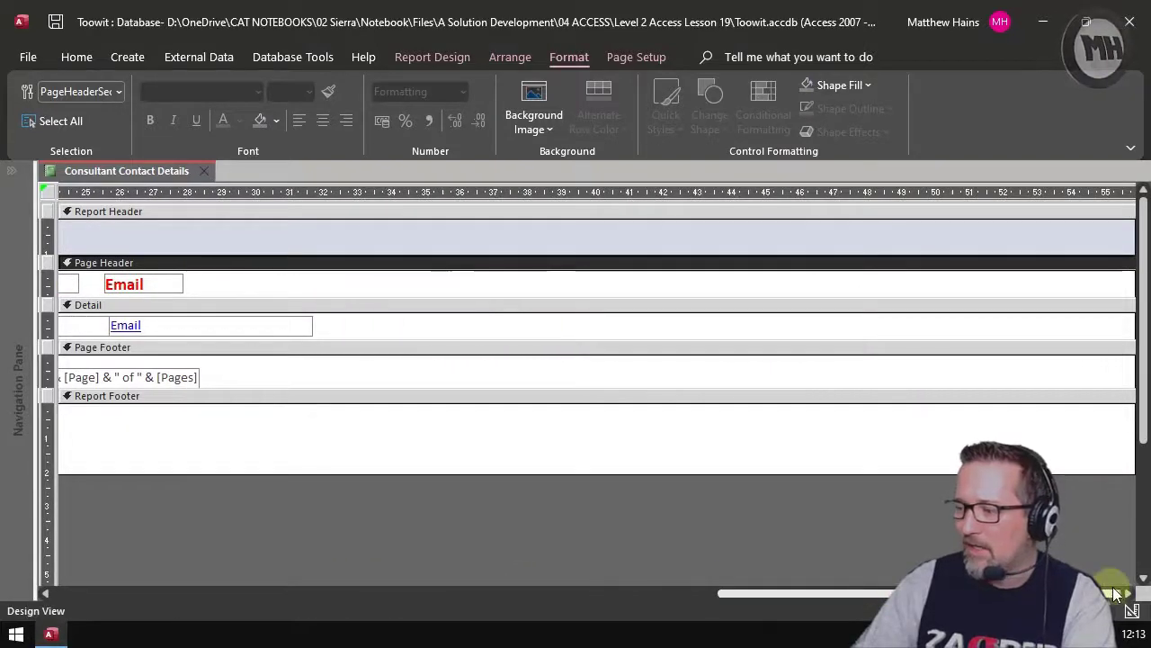
pyautogui.moveTo(1130, 321); pyautogui.dragTo(577, 325)
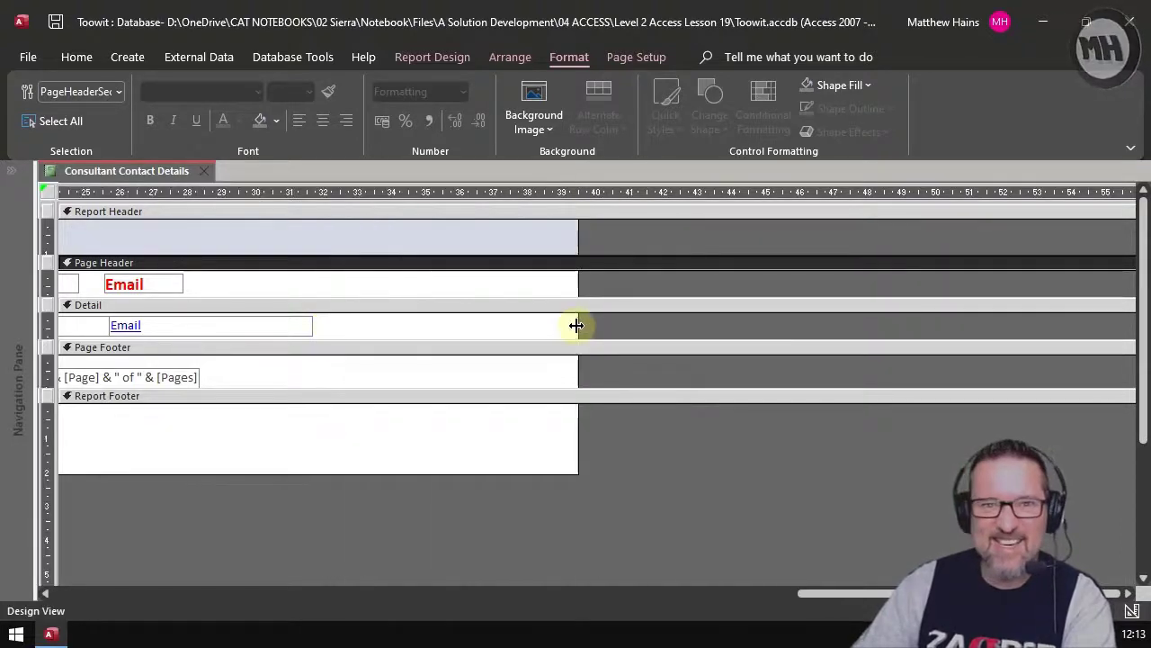
pyautogui.moveTo(867, 593); pyautogui.dragTo(102, 583)
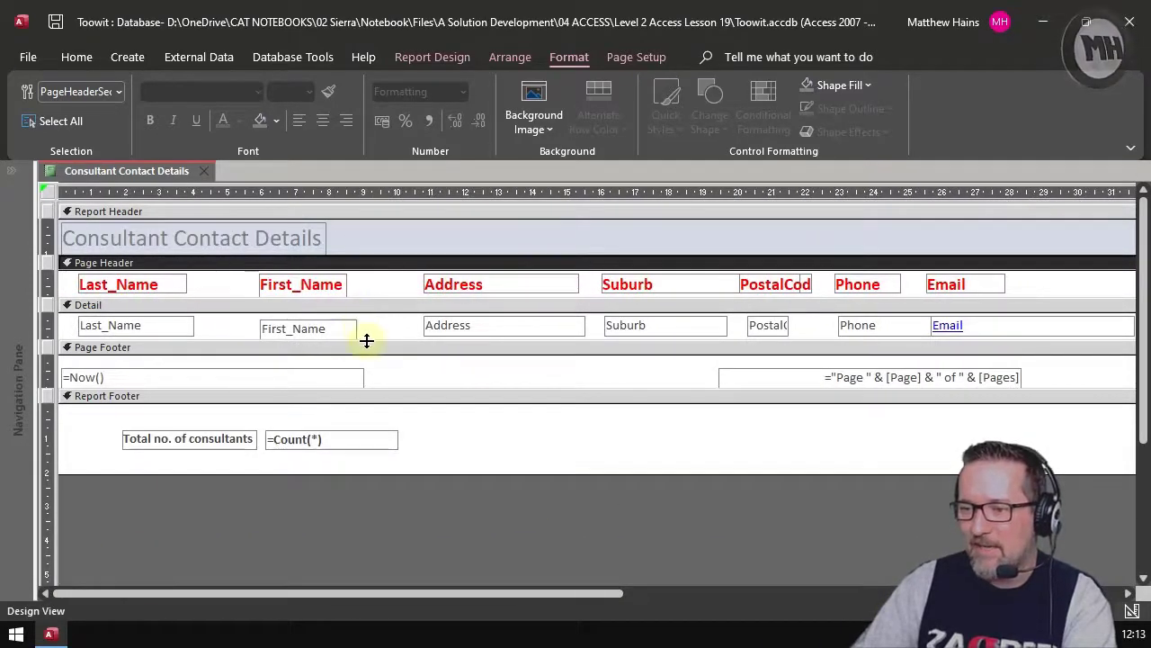
# Step: Make the Detail, Page Footer and Report Header sections taller, adjusting the Report Footer
pyautogui.moveTo(367, 340); pyautogui.dragTo(367, 360)
pyautogui.moveTo(377, 408); pyautogui.dragTo(380, 419)
pyautogui.moveTo(386, 503)
pyautogui.mouseDown()
pyautogui.moveTo(386, 481)
pyautogui.moveTo(386, 499)
pyautogui.mouseUp()
pyautogui.moveTo(389, 251); pyautogui.dragTo(389, 277)
pyautogui.click(374, 237)
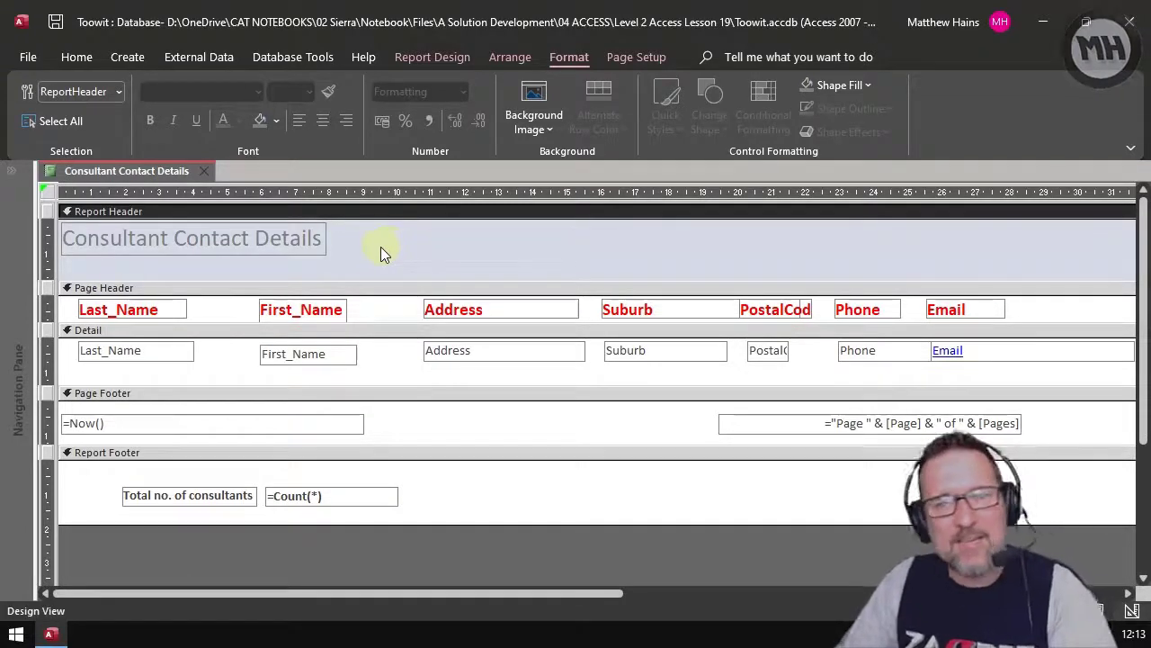
pyautogui.rightClick(385, 242)
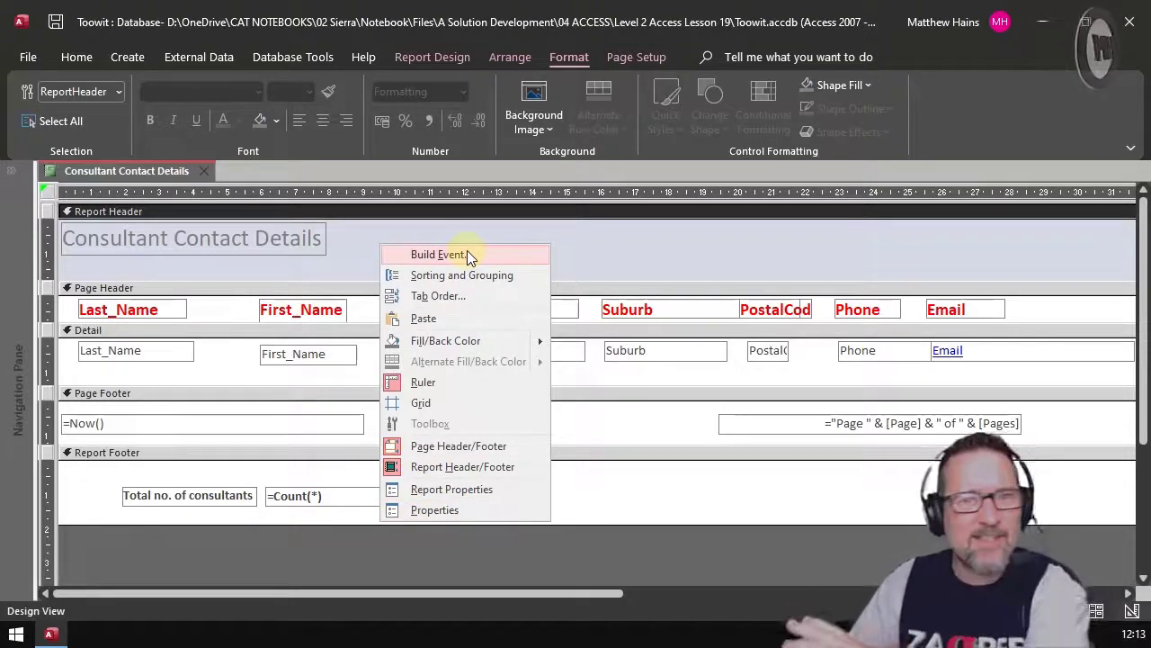
pyautogui.click(588, 240)
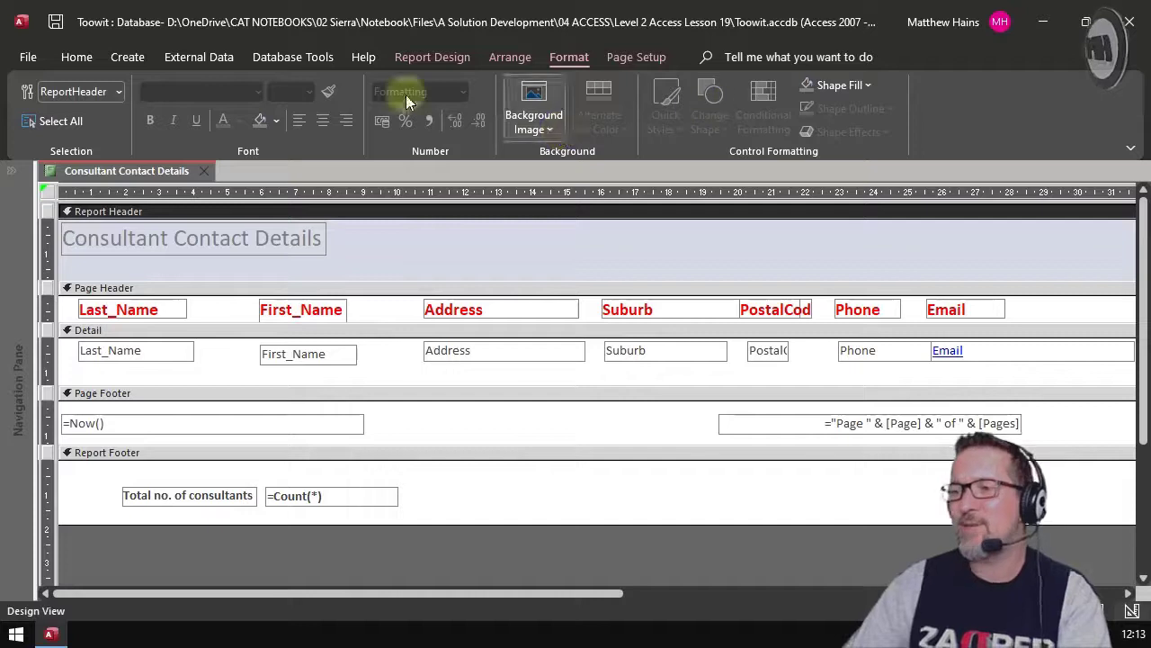
pyautogui.click(76, 57)
pyautogui.click(86, 128)
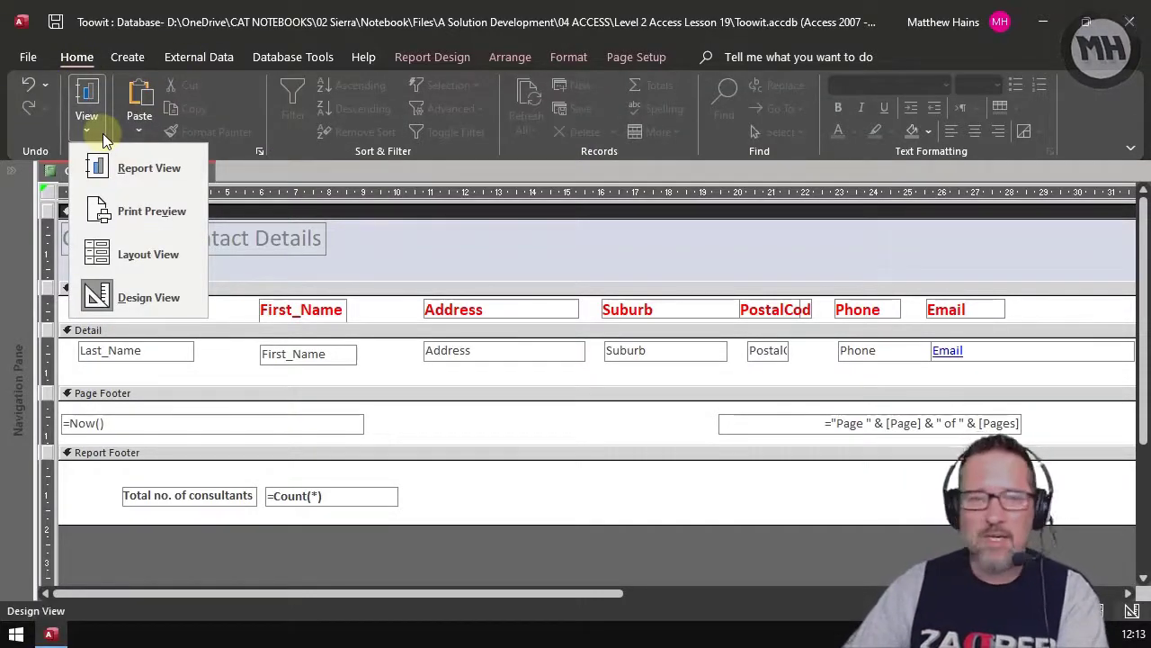
pyautogui.click(181, 255)
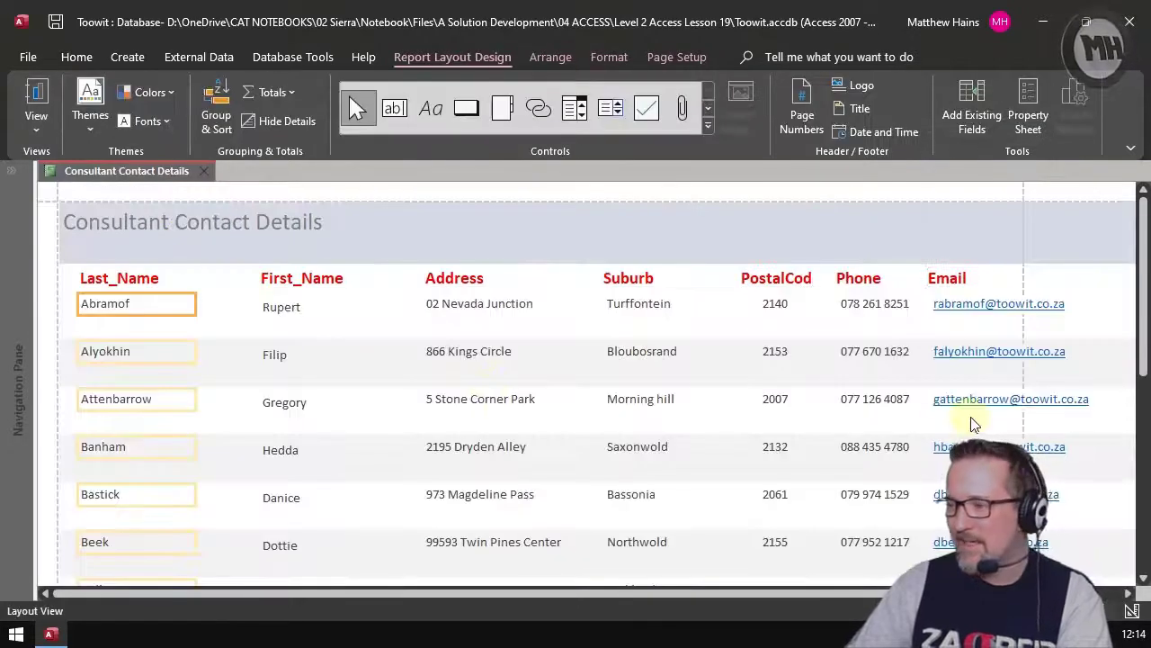
pyautogui.scroll(-2, 862, 356)
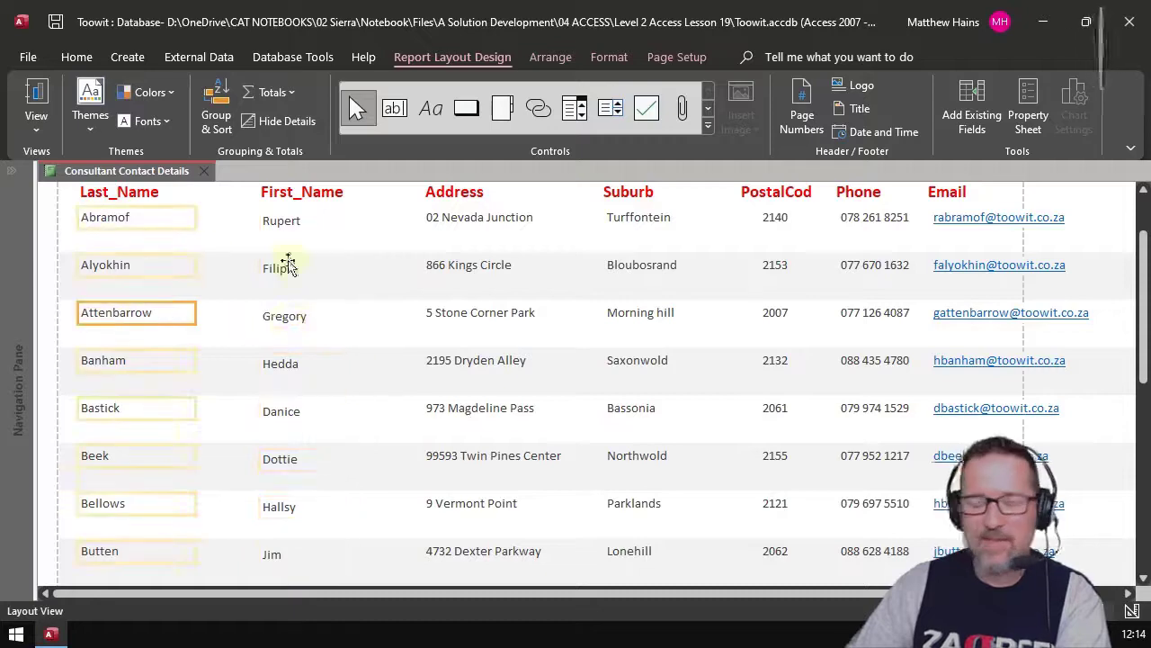
pyautogui.click(38, 126)
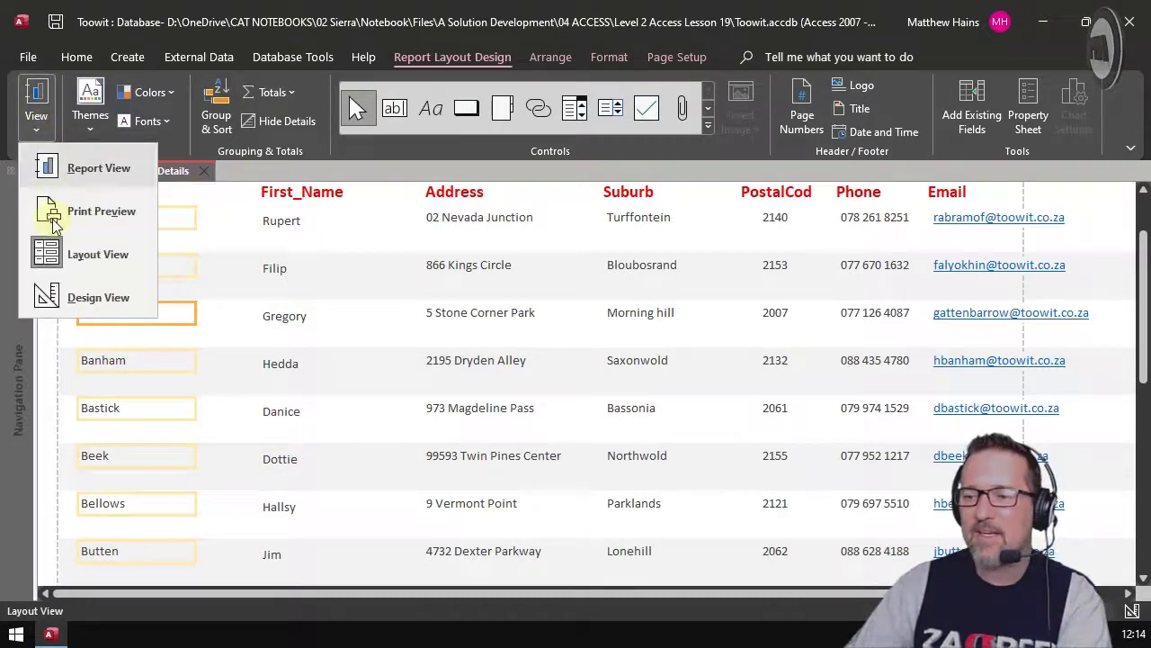
pyautogui.click(79, 313)
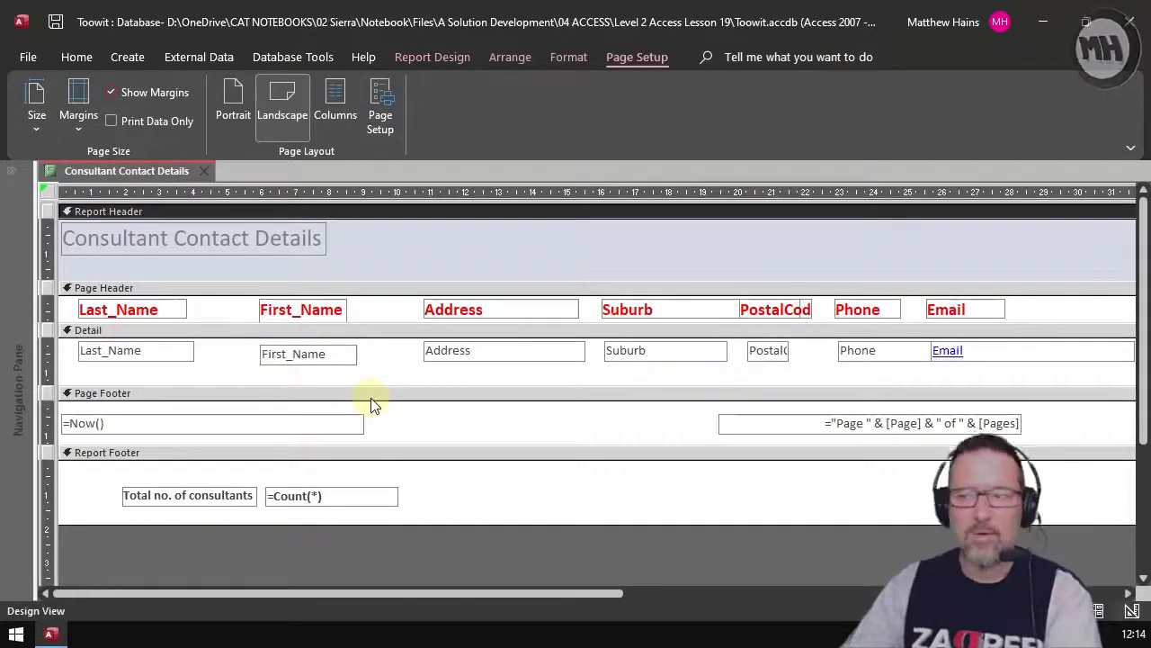